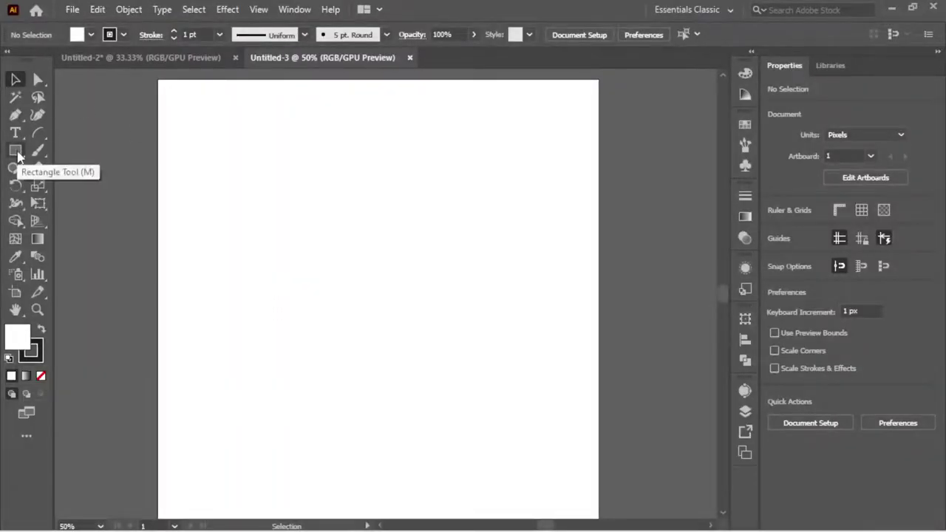
Step: Draw a circle 100 px wide with the Ellipse tool
{"action": "left_click_drag", "start_coordinate": [14, 150], "coordinate": [59, 186]}
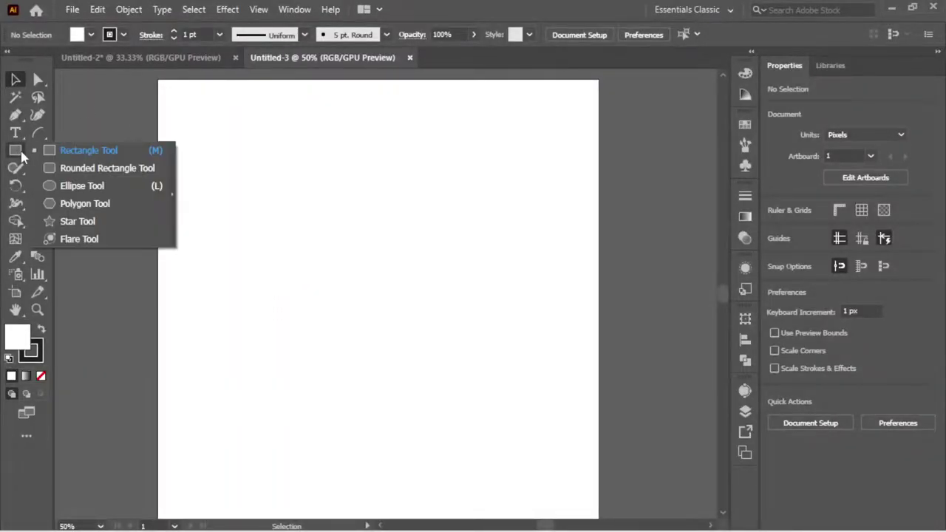
{"action": "left_click_drag", "start_coordinate": [213, 221], "coordinate": [237, 241]}
{"action": "type", "text": "100"}
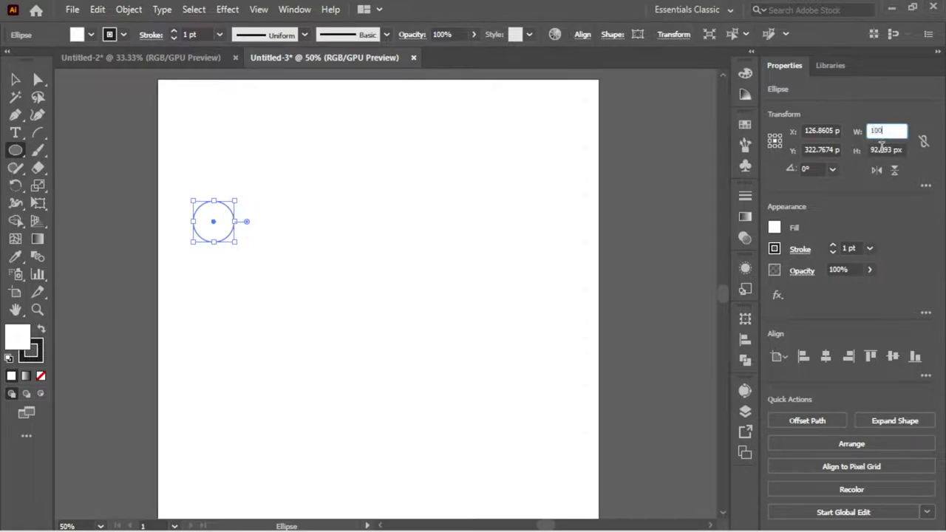
{"action": "key", "text": "Tab"}
{"action": "key", "text": "v"}
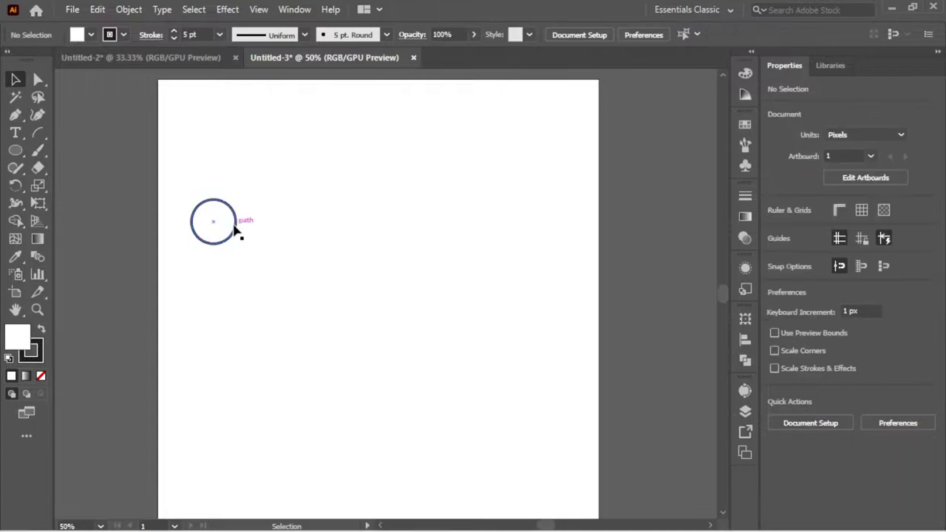
Step: Duplicate the circle sideways into a row of six touching circles
{"action": "left_click_drag", "start_coordinate": [238, 233], "coordinate": [284, 235]}
{"action": "key", "text": "ctrl+d"}
{"action": "key", "text": "ctrl+d"}
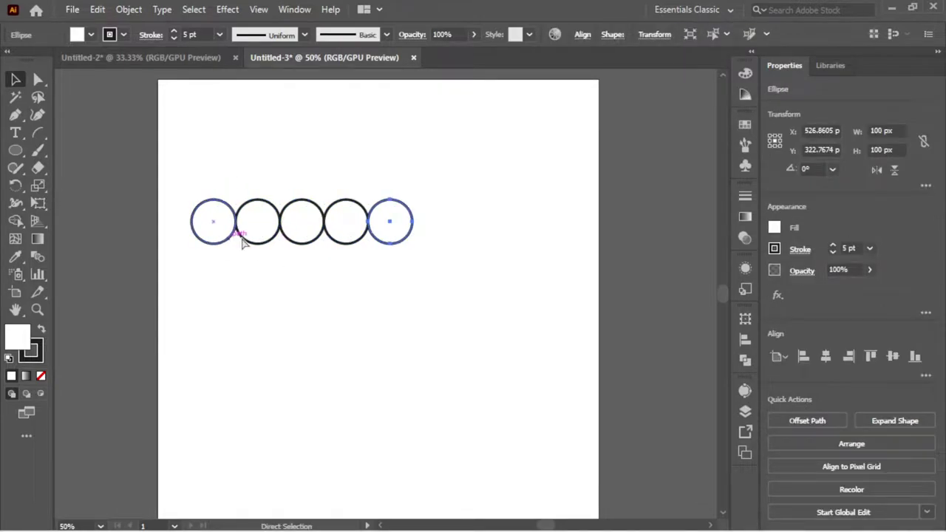
{"action": "key", "text": "ctrl+d"}
{"action": "left_click", "coordinate": [345, 259]}
{"action": "left_click_drag", "start_coordinate": [289, 233], "coordinate": [290, 233]}
{"action": "left_click", "coordinate": [192, 269]}
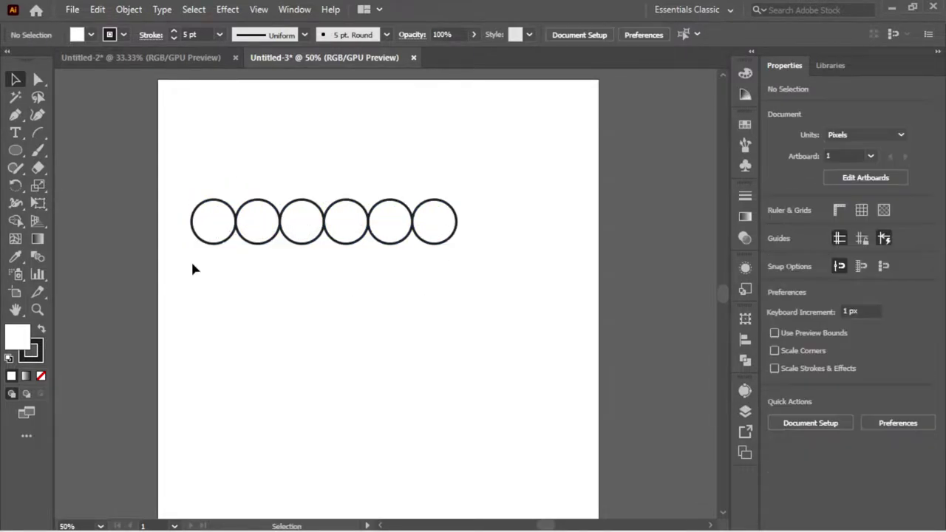
Step: Delete the bottom anchor points of all six circles, leaving top arcs
{"action": "left_click", "coordinate": [38, 79]}
{"action": "left_click_drag", "start_coordinate": [177, 255], "coordinate": [477, 238]}
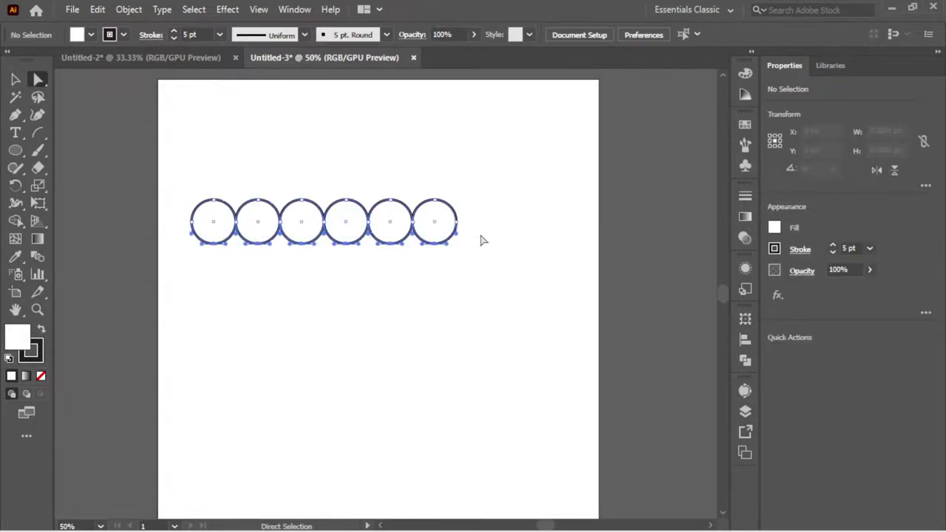
{"action": "right_click", "coordinate": [256, 231]}
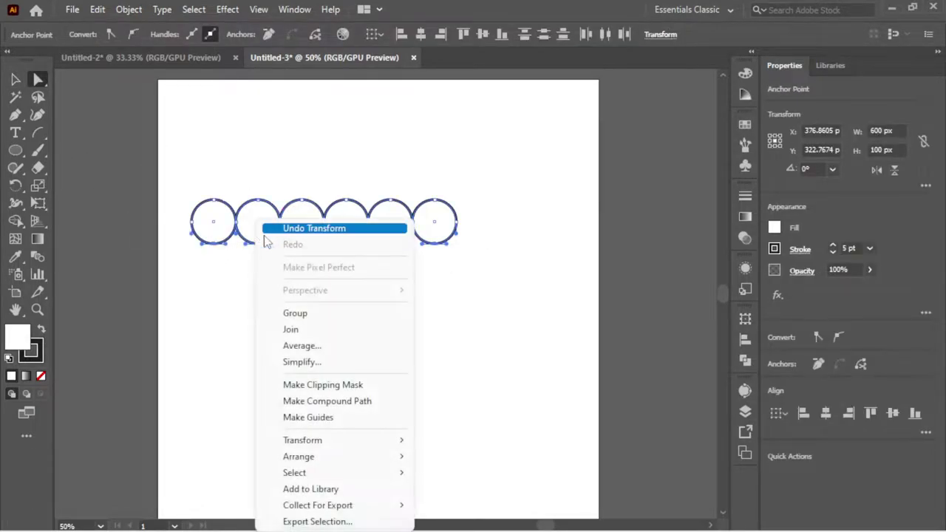
{"action": "left_click", "coordinate": [197, 283]}
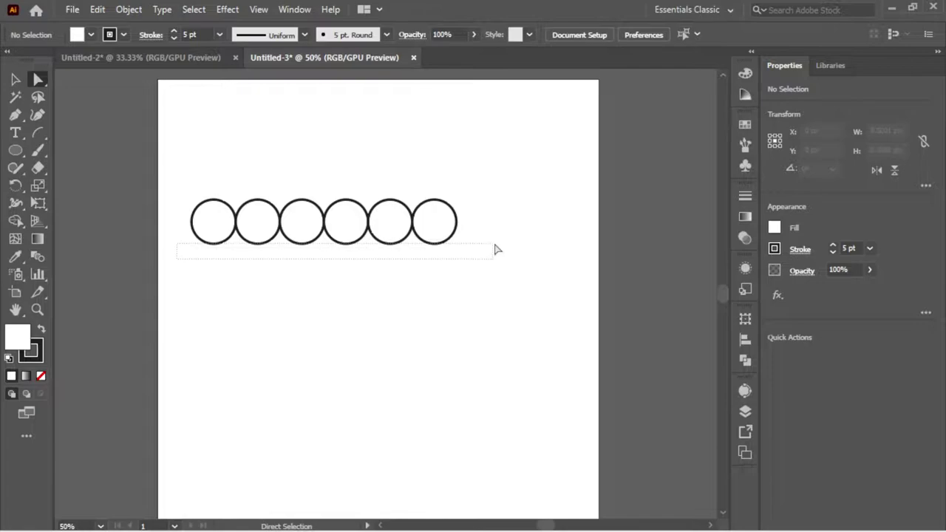
{"action": "left_click_drag", "start_coordinate": [496, 250], "coordinate": [493, 251]}
{"action": "key", "text": "Delete"}
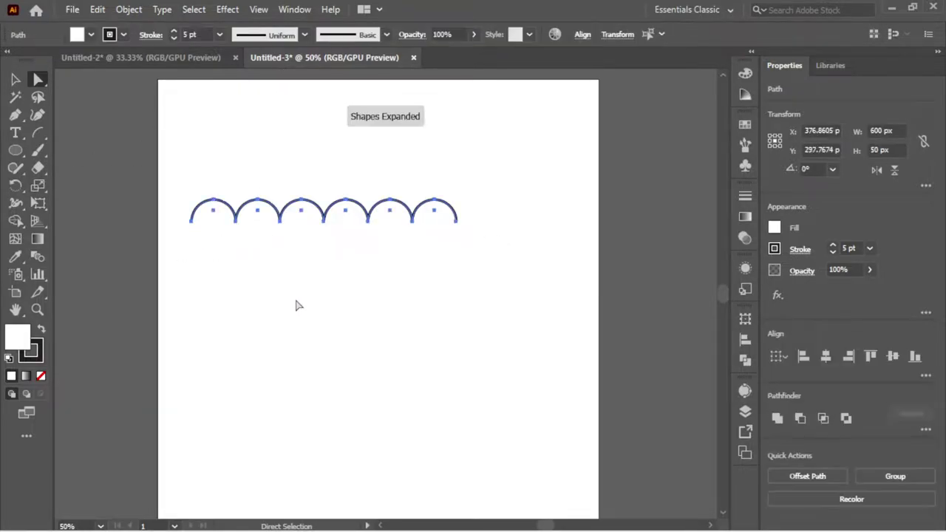
Step: Select and deselect the new row of six half-circle arcs to check them
{"action": "key", "text": "v"}
{"action": "left_click_drag", "start_coordinate": [172, 229], "coordinate": [415, 252]}
{"action": "left_click", "coordinate": [370, 244]}
{"action": "left_click_drag", "start_coordinate": [186, 225], "coordinate": [489, 179]}
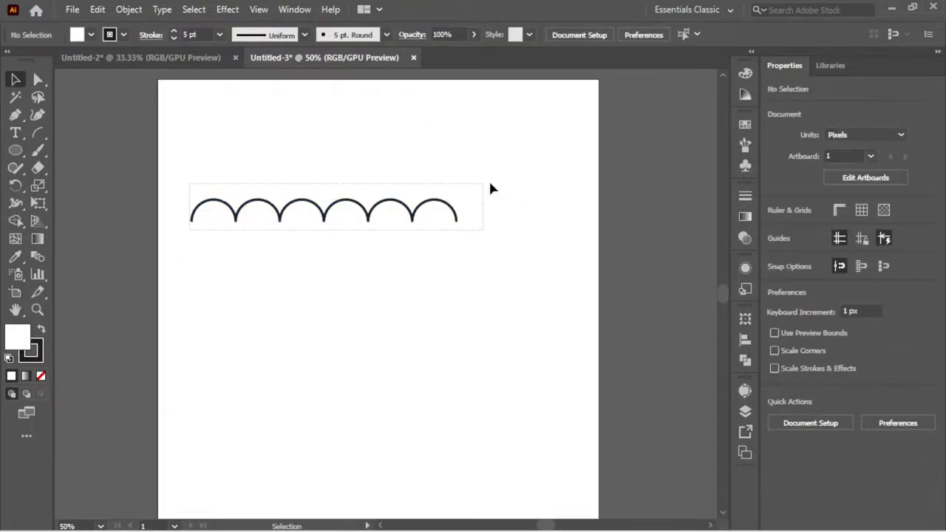
{"action": "left_click", "coordinate": [313, 157]}
{"action": "left_click", "coordinate": [16, 115]}
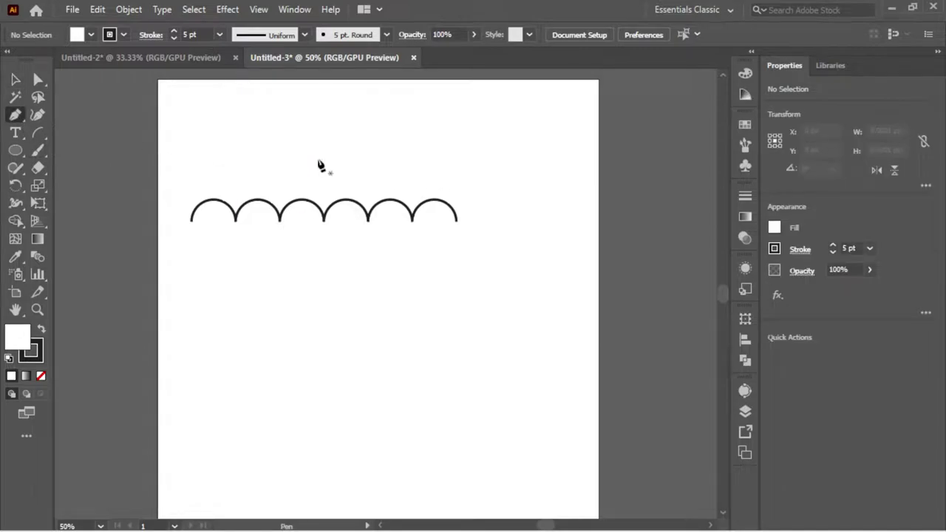
Step: Draw a vertical pole with a J-shaped hook using the Pen tool
{"action": "scroll", "coordinate": [323, 85], "scroll_direction": "up", "scroll_amount": 1}
{"action": "left_click_drag", "start_coordinate": [321, 104], "coordinate": [327, 348]}
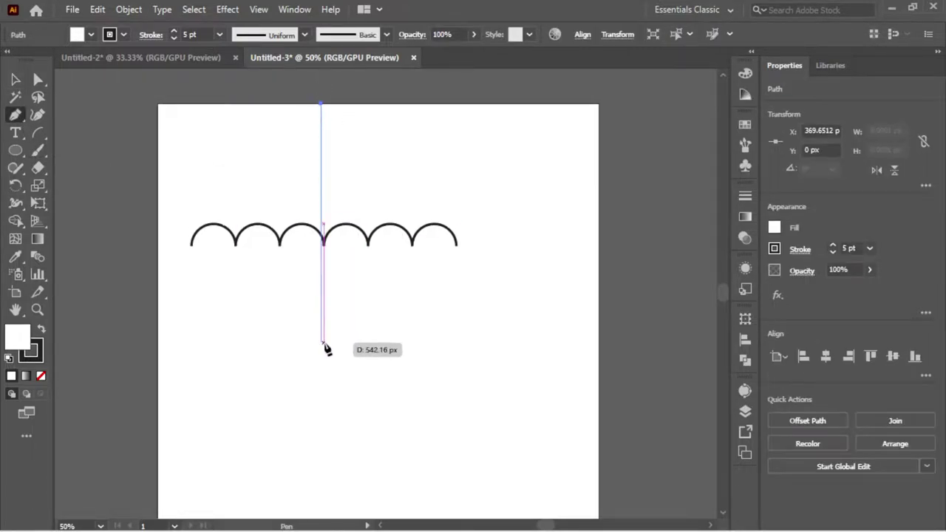
{"action": "left_click", "coordinate": [324, 122]}
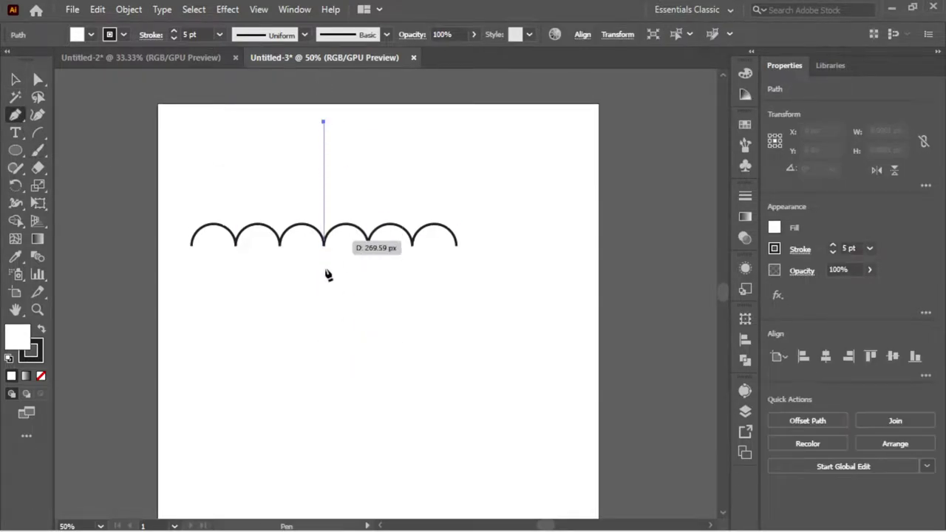
{"action": "left_click", "coordinate": [324, 429]}
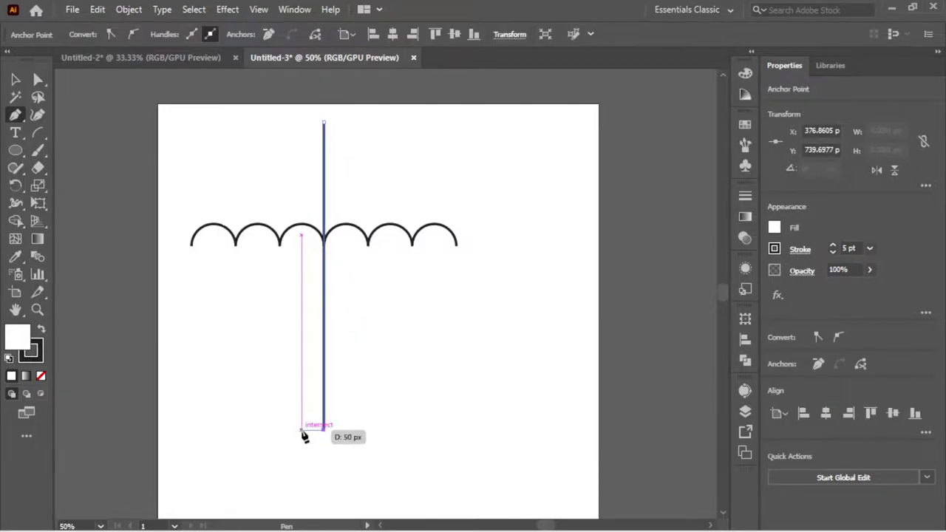
{"action": "left_click", "coordinate": [301, 430]}
{"action": "left_click", "coordinate": [301, 406]}
Step: Move the pole-and-hook path up slightly relative to the arcs
{"action": "key", "text": "c"}
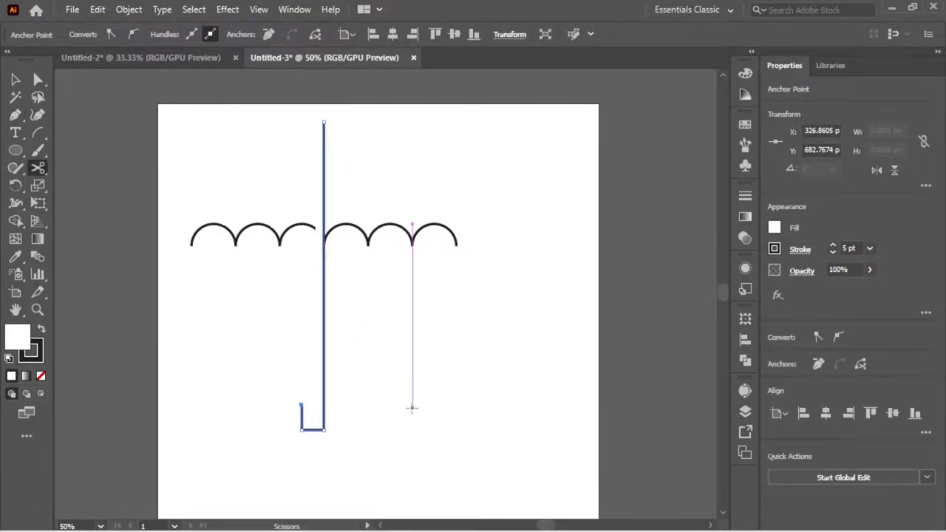
{"action": "key", "text": "v"}
{"action": "left_click", "coordinate": [385, 403]}
{"action": "left_click_drag", "start_coordinate": [342, 291], "coordinate": [291, 313]}
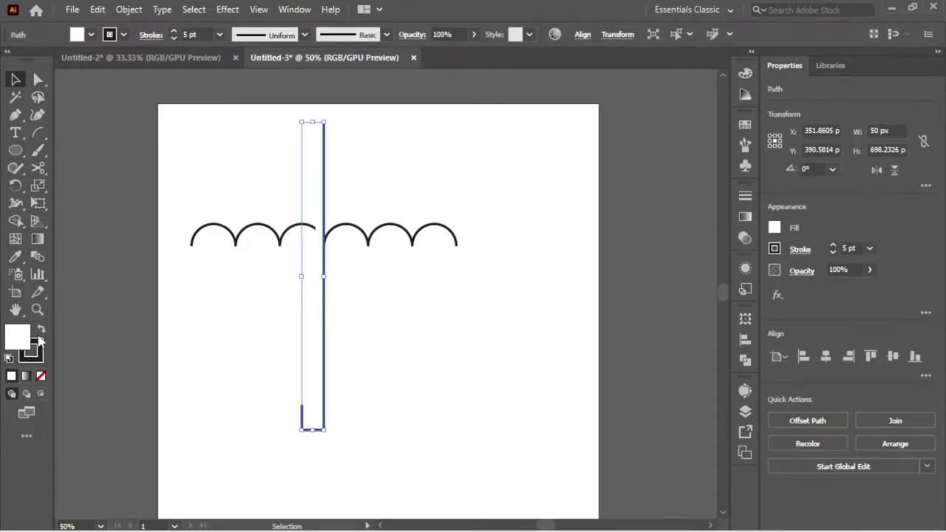
{"action": "left_click_drag", "start_coordinate": [190, 286], "coordinate": [315, 222]}
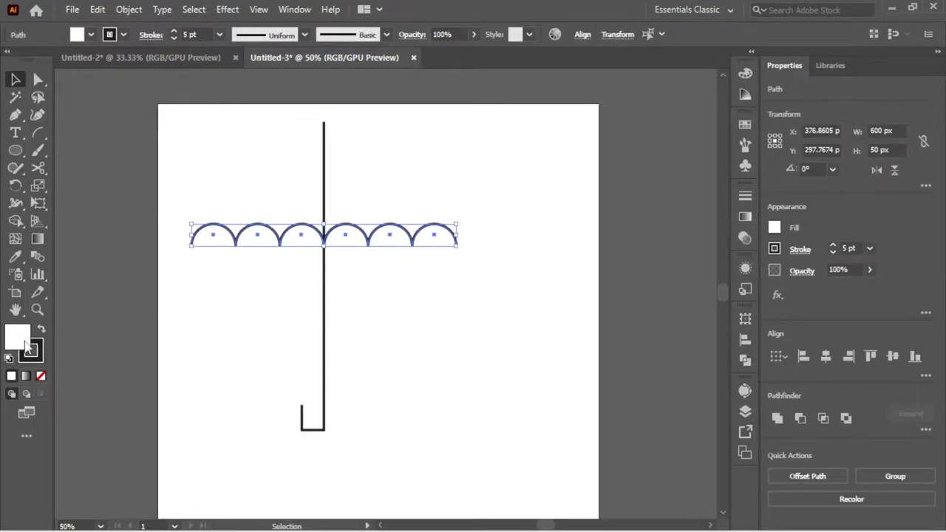
{"action": "left_click", "coordinate": [104, 348]}
{"action": "left_click_drag", "start_coordinate": [323, 264], "coordinate": [323, 249]}
Step: Group arcs and pole, centre them horizontally on the artboard, then ungroup
{"action": "left_click_drag", "start_coordinate": [240, 272], "coordinate": [502, 185]}
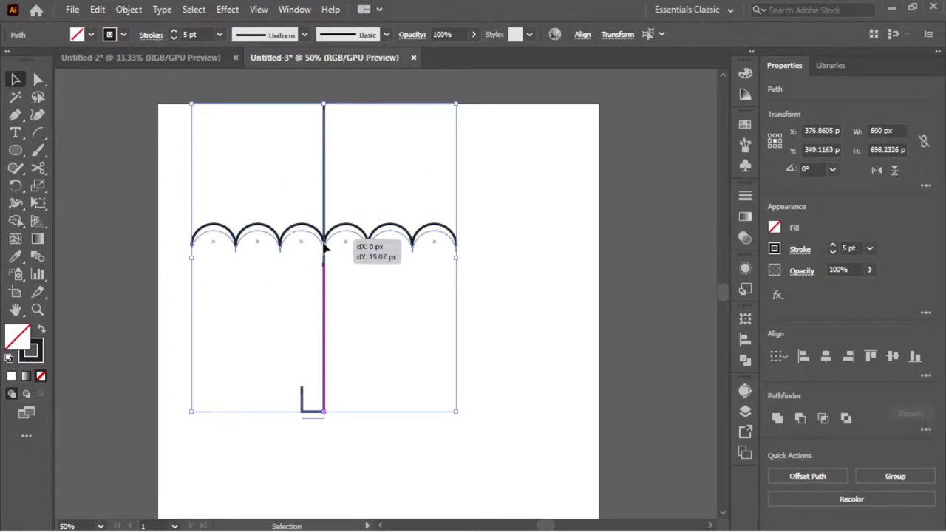
{"action": "left_click_drag", "start_coordinate": [325, 231], "coordinate": [329, 296]}
{"action": "key", "text": "ctrl+g"}
{"action": "left_click", "coordinate": [826, 356]}
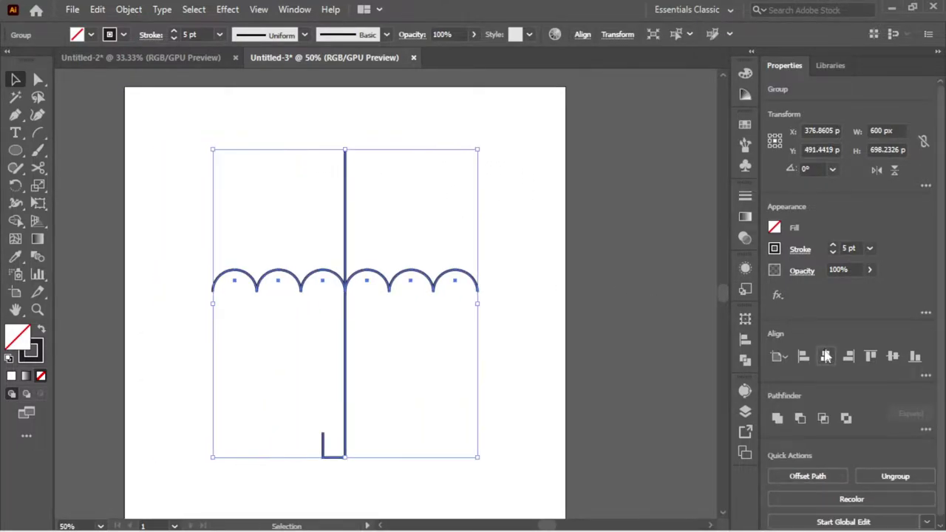
{"action": "left_click", "coordinate": [547, 334]}
{"action": "right_click", "coordinate": [328, 273]}
{"action": "left_click", "coordinate": [398, 146]}
{"action": "left_click", "coordinate": [348, 345]}
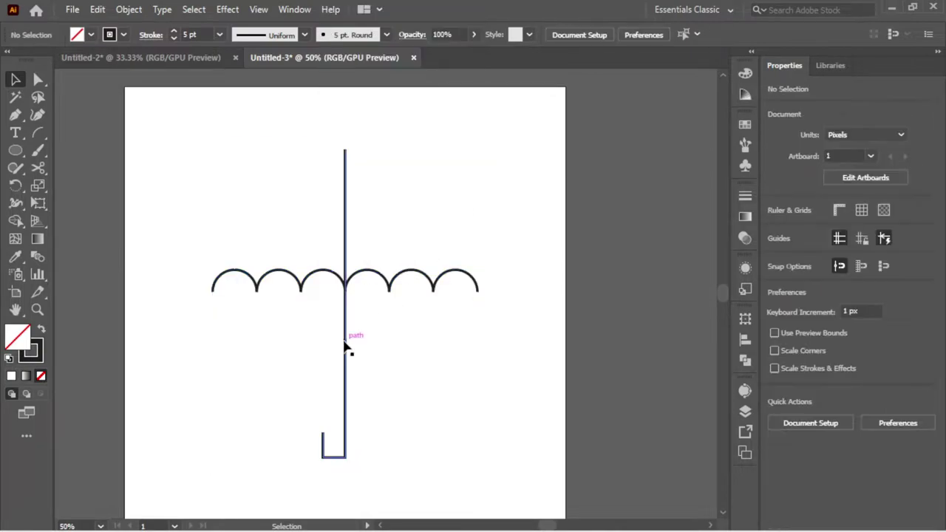
{"action": "left_click", "coordinate": [347, 227]}
{"action": "key", "text": "ctrl+shift+a"}
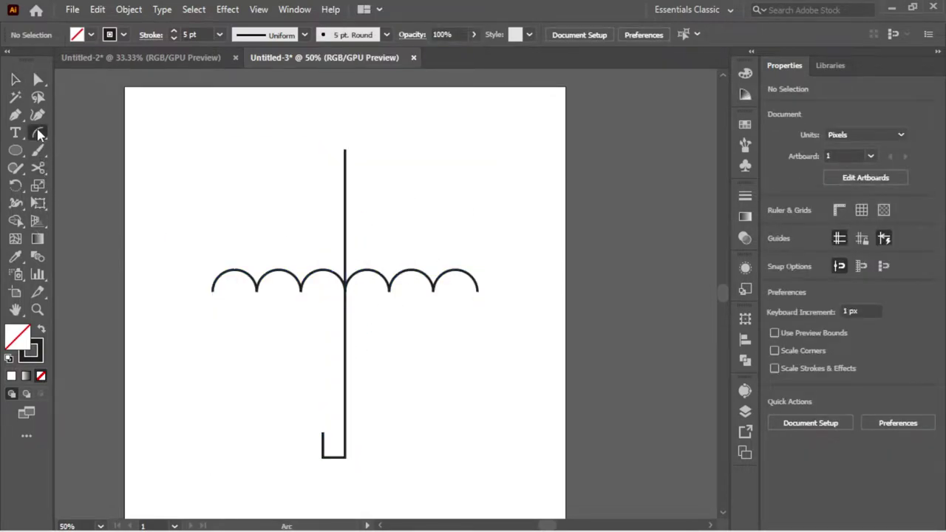
Step: Draw six Arc-tool ribs from each scallop point up to the pole's top
{"action": "left_click", "coordinate": [40, 134]}
{"action": "left_click_drag", "start_coordinate": [213, 289], "coordinate": [345, 150]}
{"action": "left_click_drag", "start_coordinate": [257, 288], "coordinate": [345, 150]}
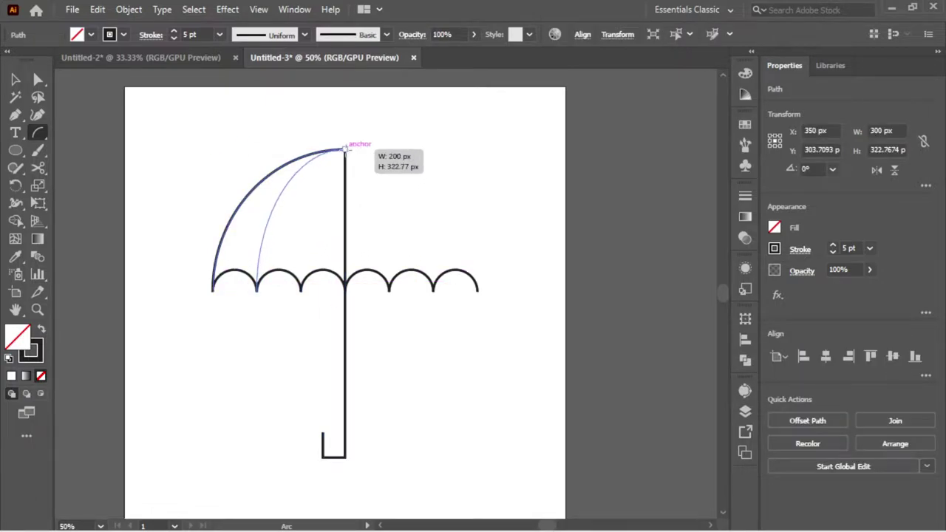
{"action": "left_click_drag", "start_coordinate": [301, 289], "coordinate": [344, 151]}
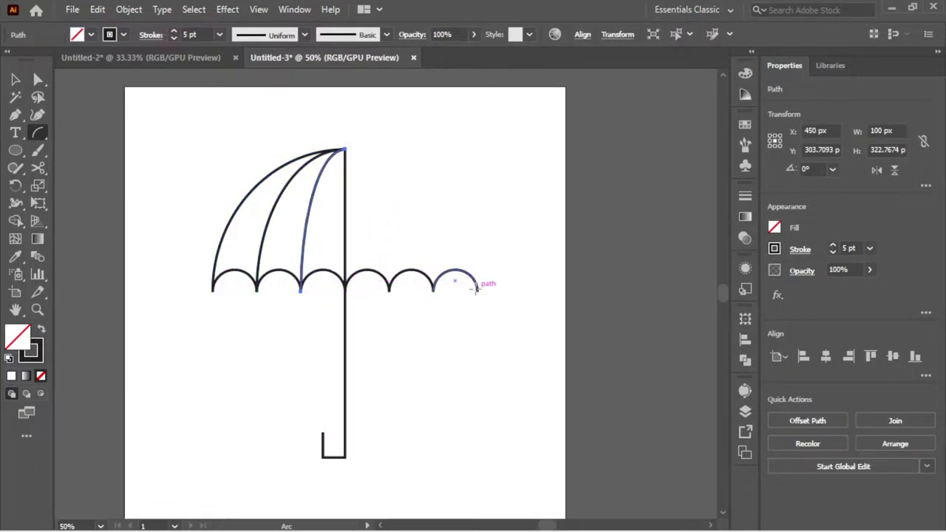
{"action": "left_click_drag", "start_coordinate": [389, 289], "coordinate": [345, 150]}
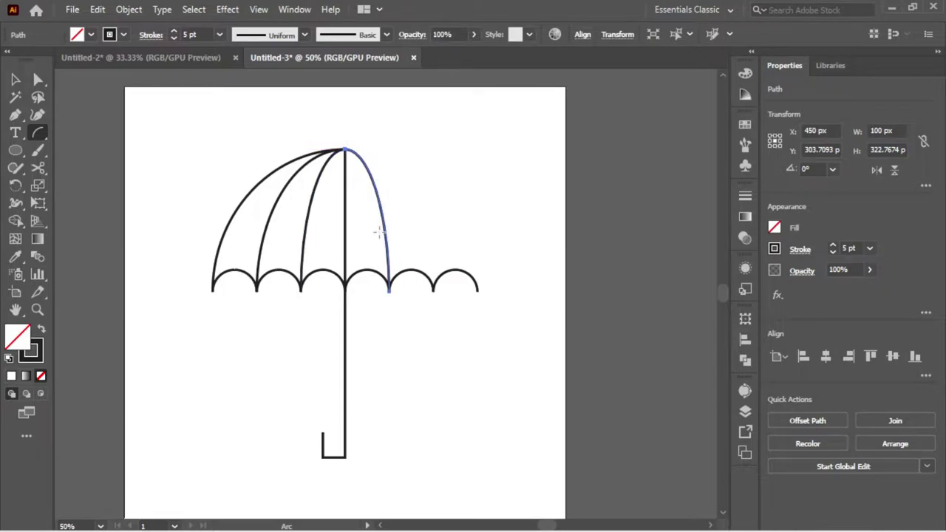
{"action": "left_click_drag", "start_coordinate": [434, 289], "coordinate": [344, 150]}
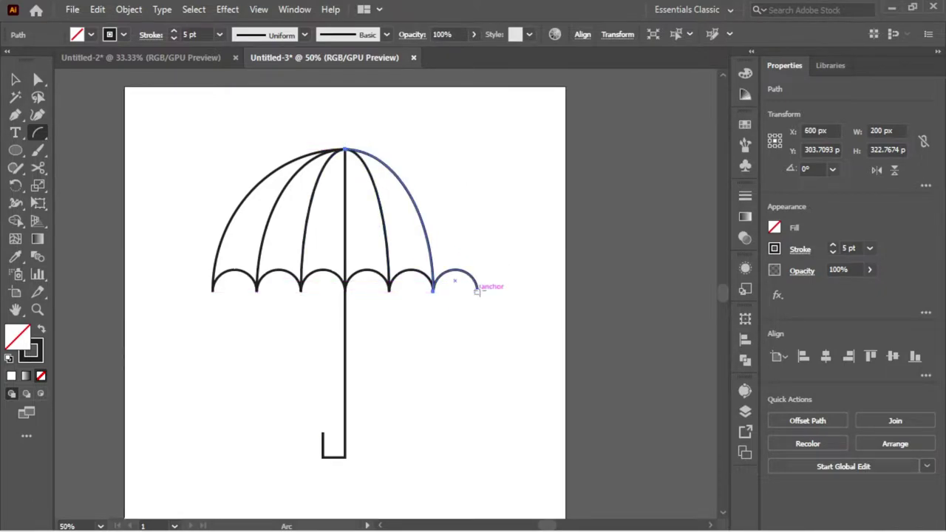
{"action": "mouse_move", "coordinate": [477, 290]}
{"action": "left_mouse_down"}
{"action": "mouse_move", "coordinate": [401, 160]}
{"action": "mouse_move", "coordinate": [344, 150]}
{"action": "left_mouse_up"}
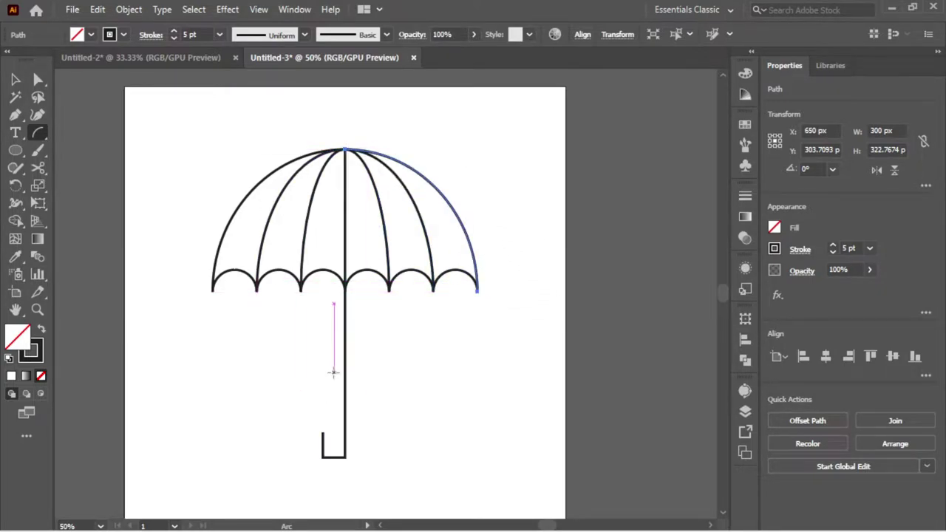
{"action": "key", "text": "v"}
{"action": "left_click", "coordinate": [126, 238]}
{"action": "left_click", "coordinate": [38, 79]}
Step: Round the hook's bottom corners to 25 px and set the pole stroke to 25 pt
{"action": "left_click_drag", "start_coordinate": [276, 425], "coordinate": [376, 488]}
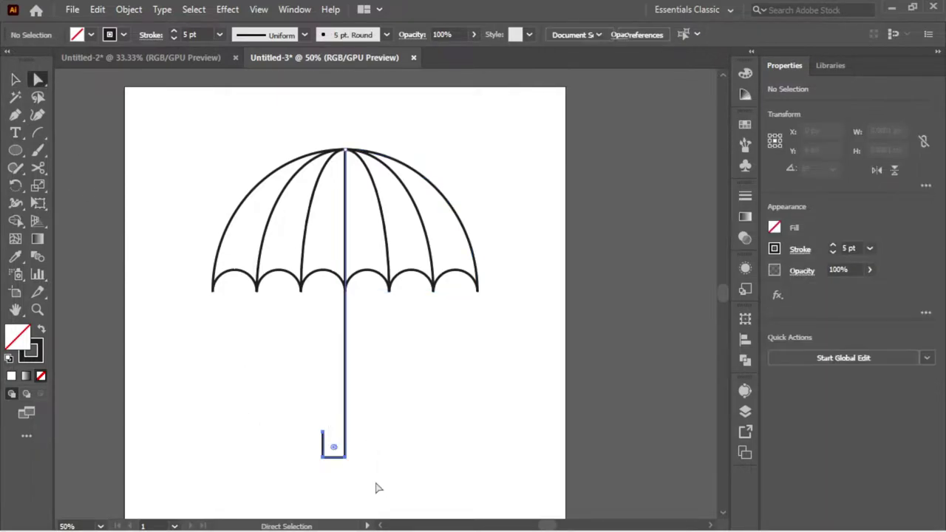
{"action": "left_click_drag", "start_coordinate": [334, 446], "coordinate": [343, 430]}
{"action": "key", "text": "v"}
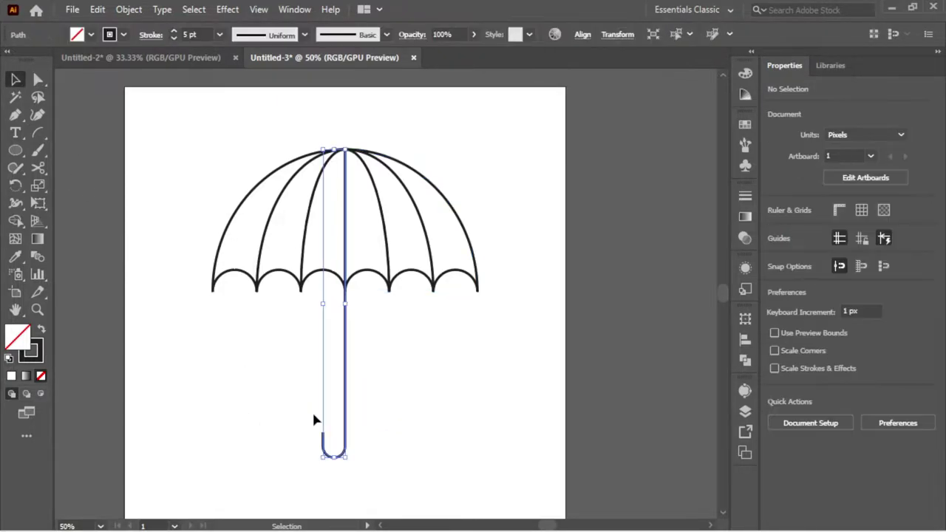
{"action": "type", "text": "25"}
{"action": "key", "text": "Return"}
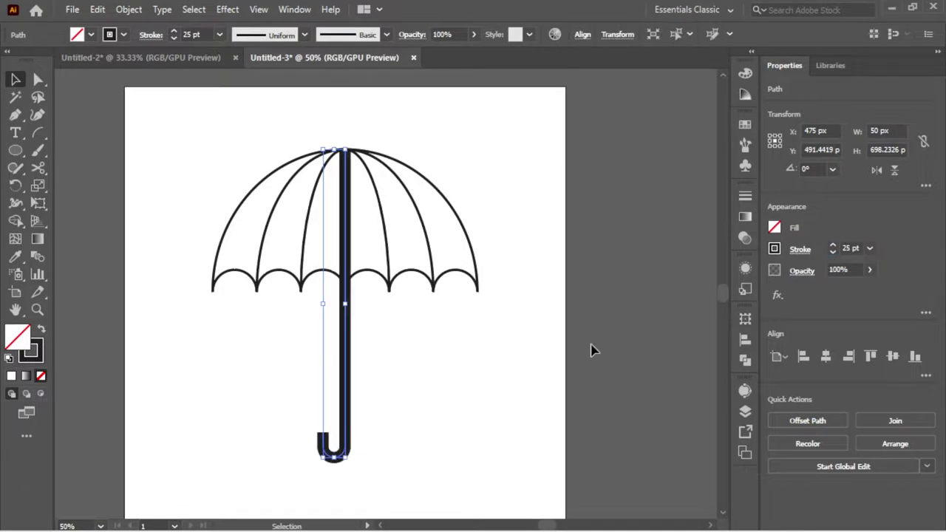
{"action": "left_click", "coordinate": [445, 383]}
Step: Raise the pole's top anchor above the canopy and give it Round Caps
{"action": "key", "text": "a"}
{"action": "left_click", "coordinate": [344, 151]}
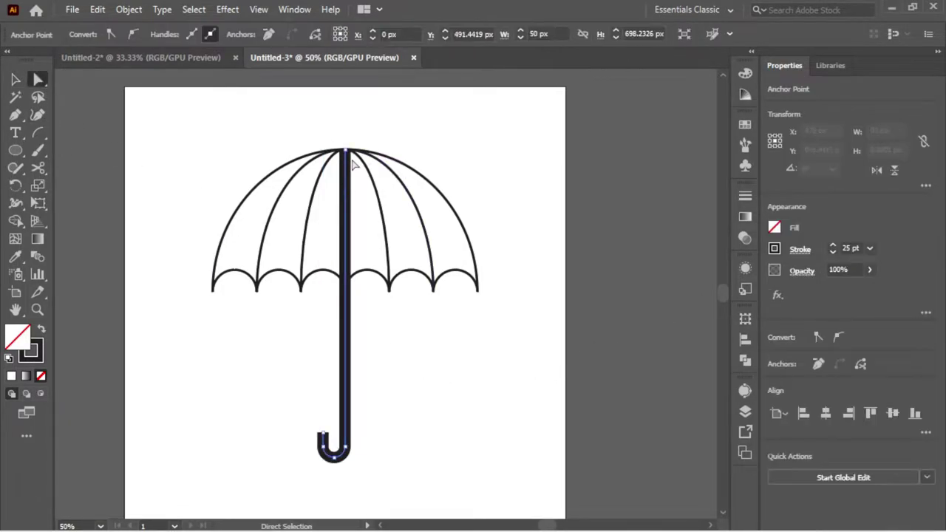
{"action": "left_click", "coordinate": [345, 152]}
{"action": "scroll", "coordinate": [346, 151], "scroll_direction": "up", "scroll_amount": 1}
{"action": "left_click_drag", "start_coordinate": [345, 151], "coordinate": [345, 125]}
{"action": "left_click", "coordinate": [810, 255]}
{"action": "left_click", "coordinate": [722, 288]}
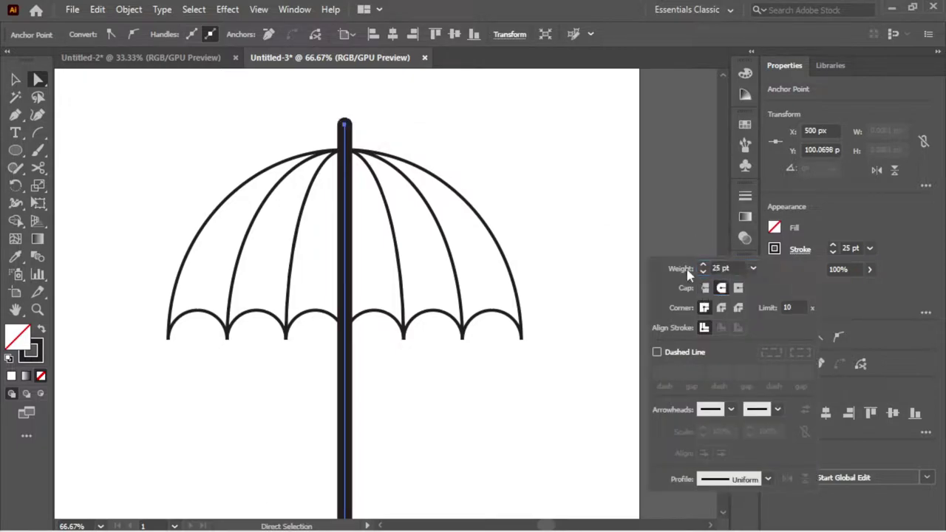
Step: Lower the pole tip slightly, zoom out, and select the whole umbrella
{"action": "left_click_drag", "start_coordinate": [346, 129], "coordinate": [347, 139]}
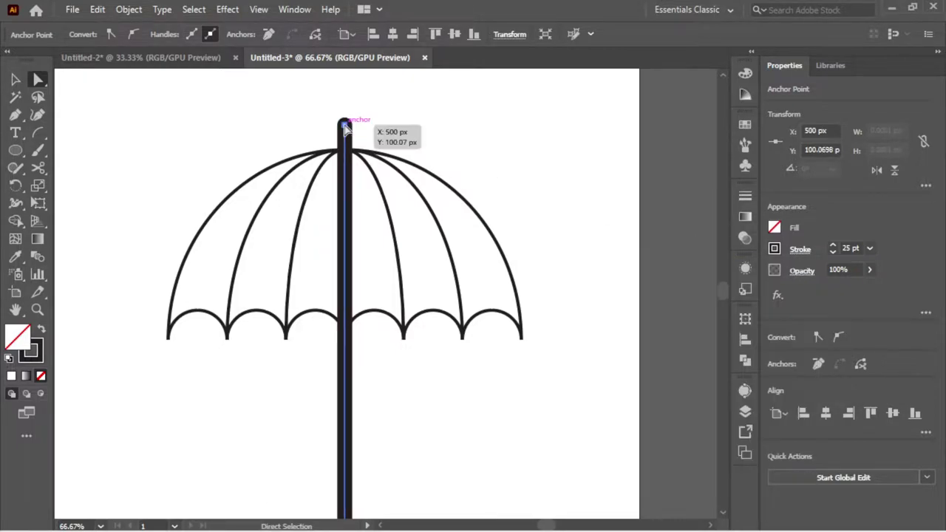
{"action": "left_click", "coordinate": [419, 144]}
{"action": "key", "text": "ctrl+minus"}
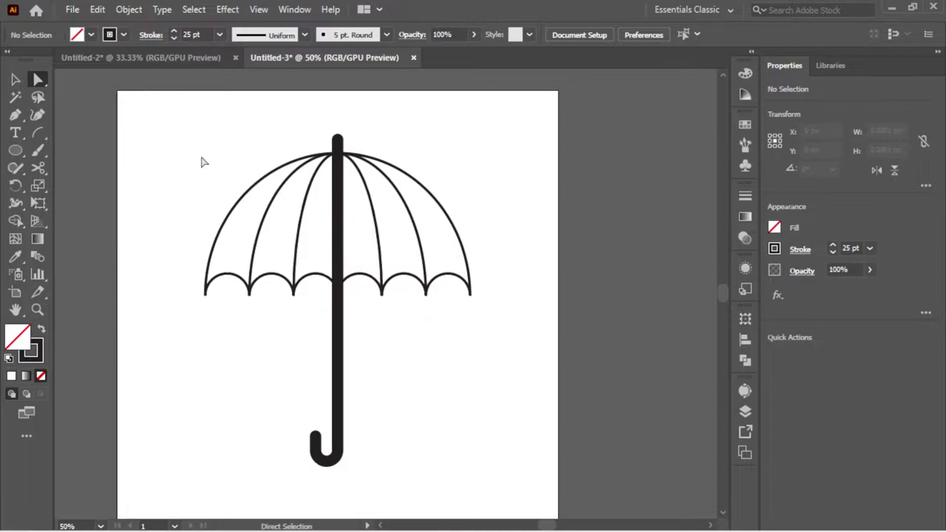
{"action": "key", "text": "v"}
{"action": "key", "text": "ctrl+a"}
Step: Merge the six canopy panels into black fills with the Shape Builder
{"action": "left_click", "coordinate": [18, 221]}
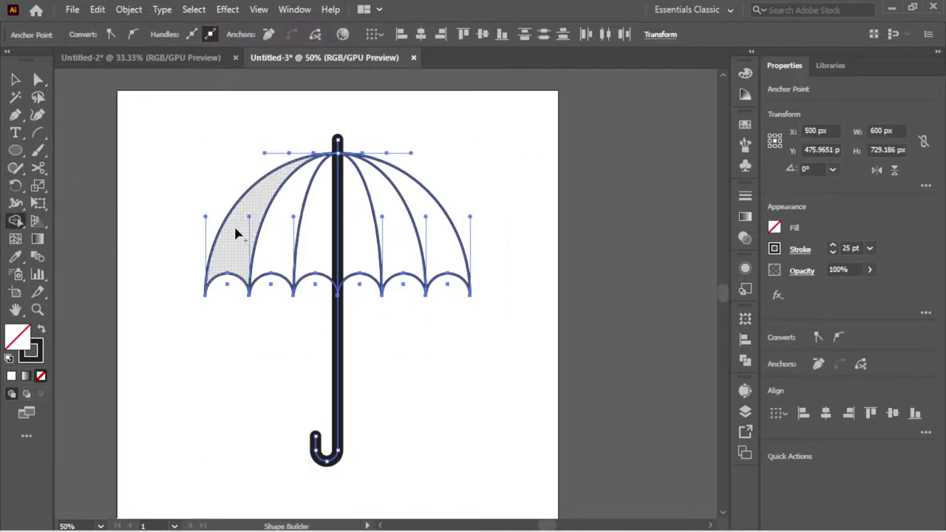
{"action": "key", "text": "shift+x"}
{"action": "left_click", "coordinate": [233, 231]}
{"action": "left_click", "coordinate": [283, 235]}
{"action": "left_click", "coordinate": [314, 222]}
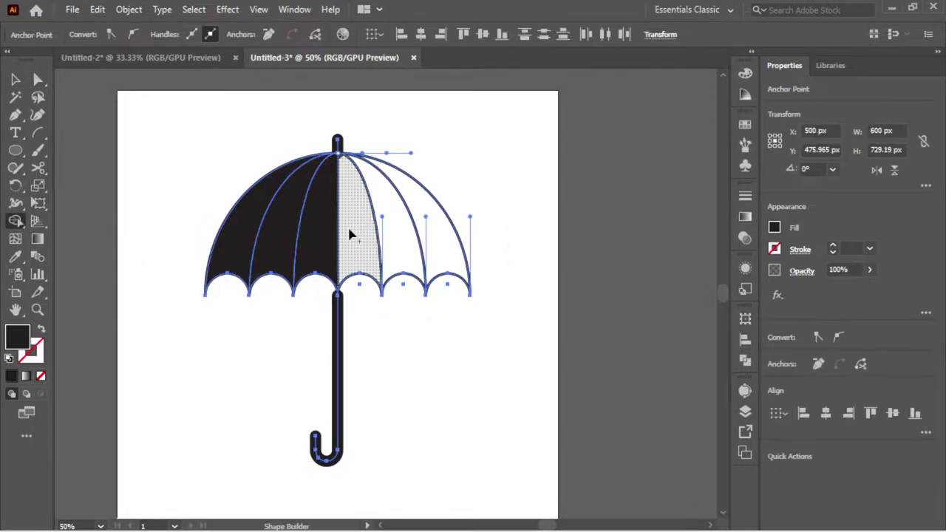
{"action": "left_click", "coordinate": [348, 232]}
{"action": "left_click", "coordinate": [389, 232]}
{"action": "left_click", "coordinate": [444, 244]}
{"action": "key", "text": "v"}
Step: Extend the hooked handle's top anchor up to the canopy top
{"action": "left_click", "coordinate": [360, 337]}
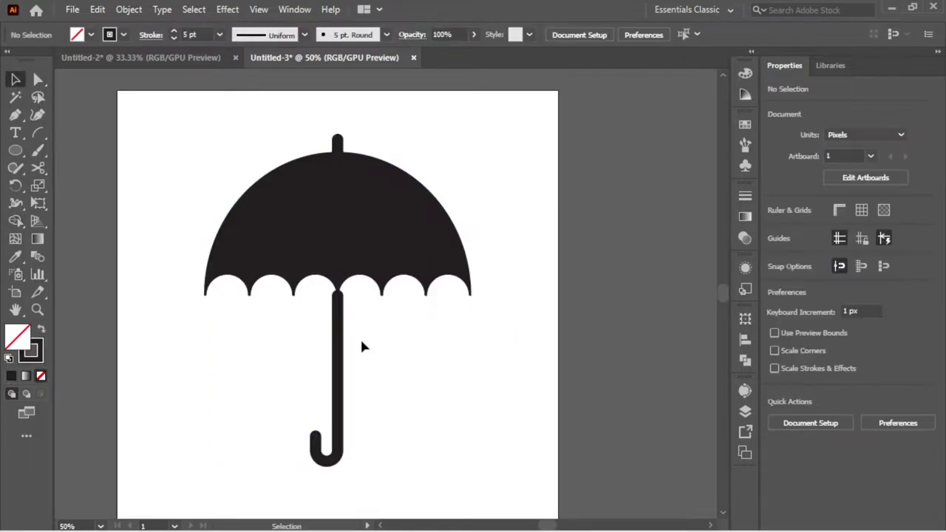
{"action": "left_click", "coordinate": [337, 297]}
{"action": "left_click", "coordinate": [38, 79]}
{"action": "mouse_move", "coordinate": [337, 296]}
{"action": "left_mouse_down"}
{"action": "mouse_move", "coordinate": [340, 142]}
{"action": "mouse_move", "coordinate": [362, 152]}
{"action": "left_mouse_up"}
{"action": "left_click", "coordinate": [366, 145]}
{"action": "left_click", "coordinate": [362, 151]}
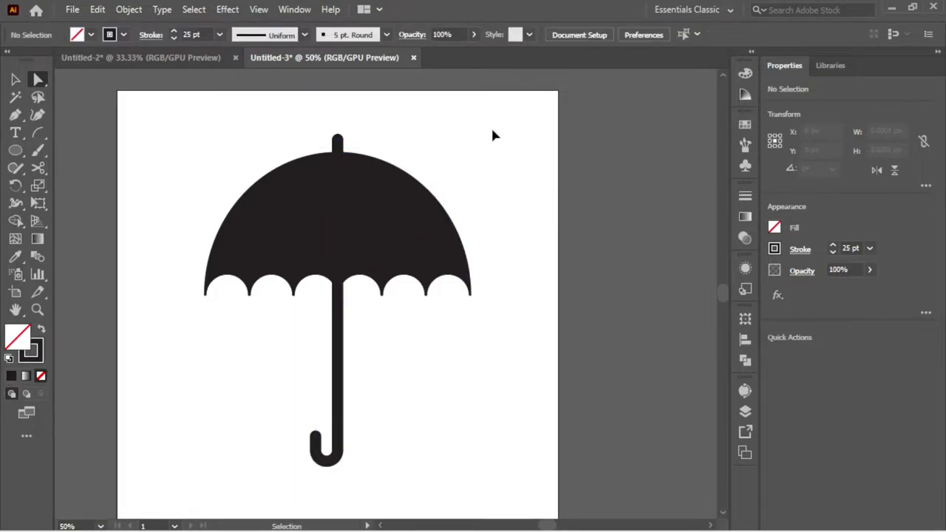
Step: Shift-select all the canopy panels
{"action": "left_click", "coordinate": [338, 141]}
{"action": "scroll", "coordinate": [338, 141], "scroll_direction": "up", "scroll_amount": 3}
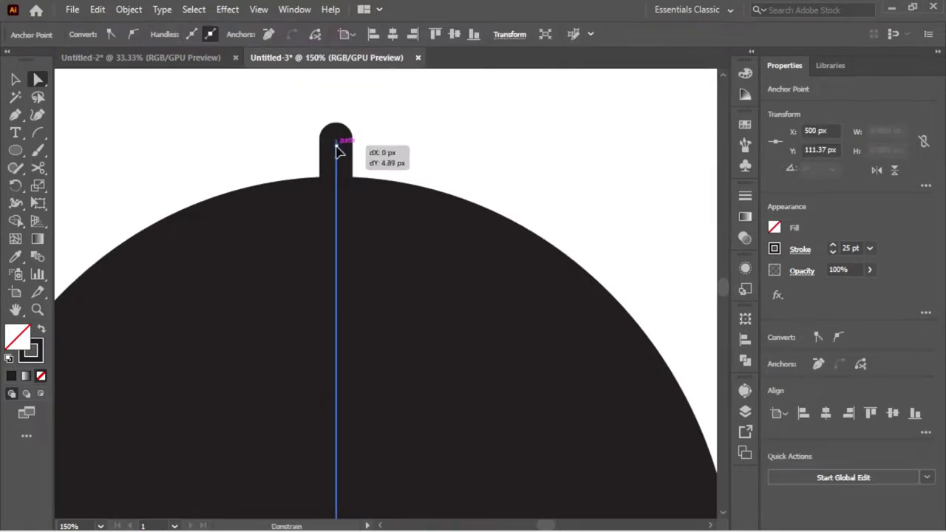
{"action": "left_click", "coordinate": [414, 143]}
{"action": "scroll", "coordinate": [437, 144], "scroll_direction": "down", "scroll_amount": 3}
{"action": "left_click", "coordinate": [287, 237]}
{"action": "left_click", "coordinate": [340, 233], "text": "shift"}
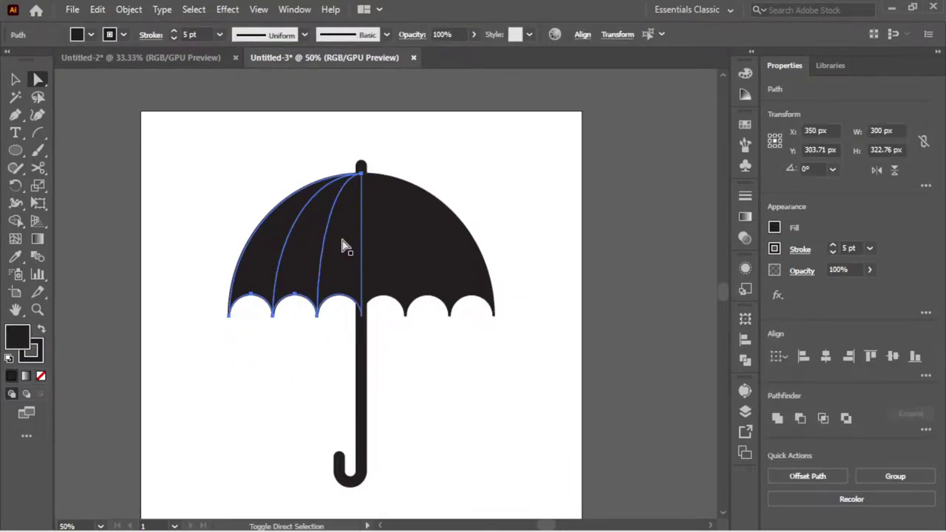
{"action": "left_click", "coordinate": [371, 231], "text": "shift"}
{"action": "left_click", "coordinate": [414, 232], "text": "shift"}
{"action": "left_click", "coordinate": [459, 232], "text": "shift"}
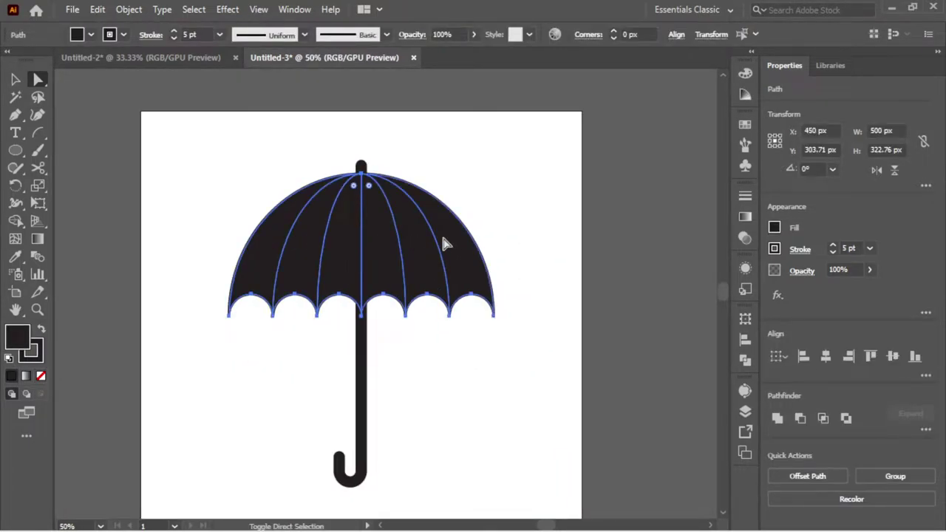
Step: Set the canopy stroke to None and its fill to dark red #B30000
{"action": "left_click", "coordinate": [33, 352]}
{"action": "left_click", "coordinate": [41, 376]}
{"action": "double_click", "coordinate": [18, 337]}
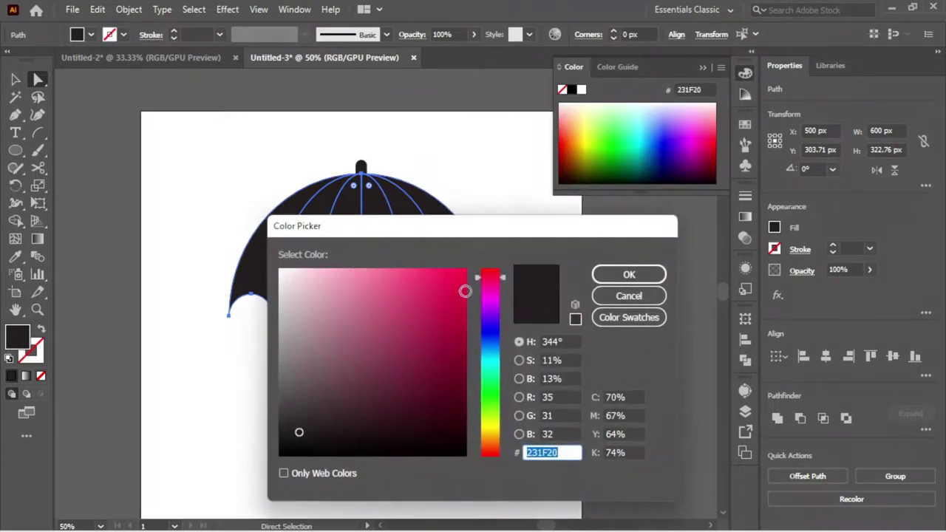
{"action": "left_click_drag", "start_coordinate": [452, 283], "coordinate": [468, 323]}
{"action": "left_click", "coordinate": [629, 274]}
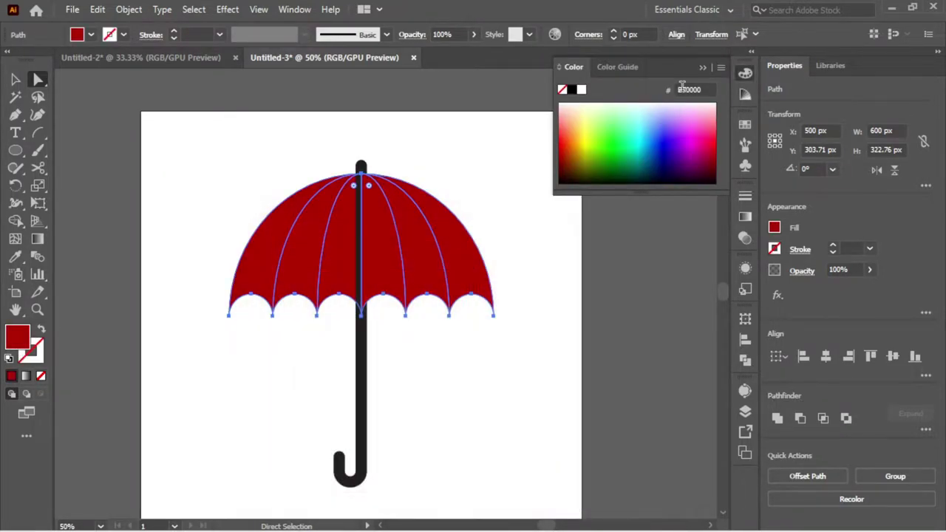
{"action": "left_click", "coordinate": [228, 9]}
{"action": "mouse_move", "coordinate": [247, 315]}
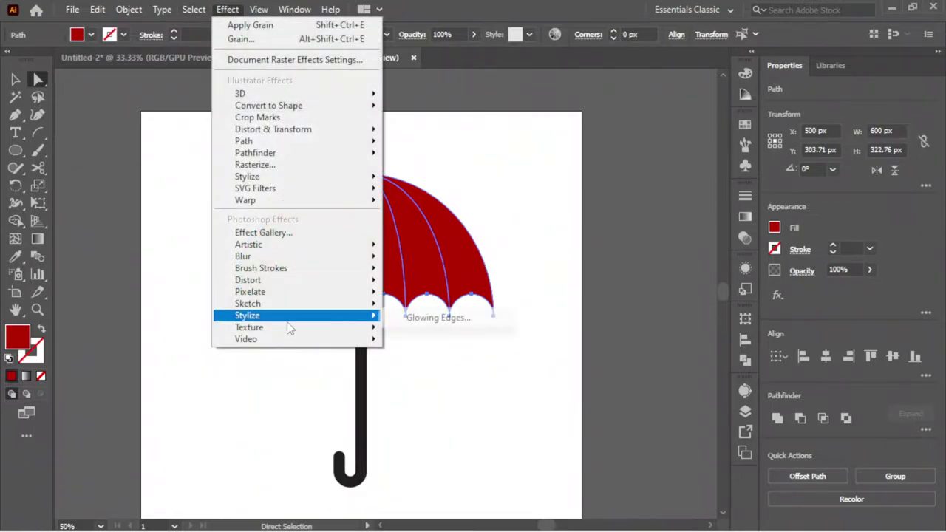
Step: Open the Grain texture for the canopy and compare Vertical, Speckle and Horizontal grain types
{"action": "left_click", "coordinate": [434, 350]}
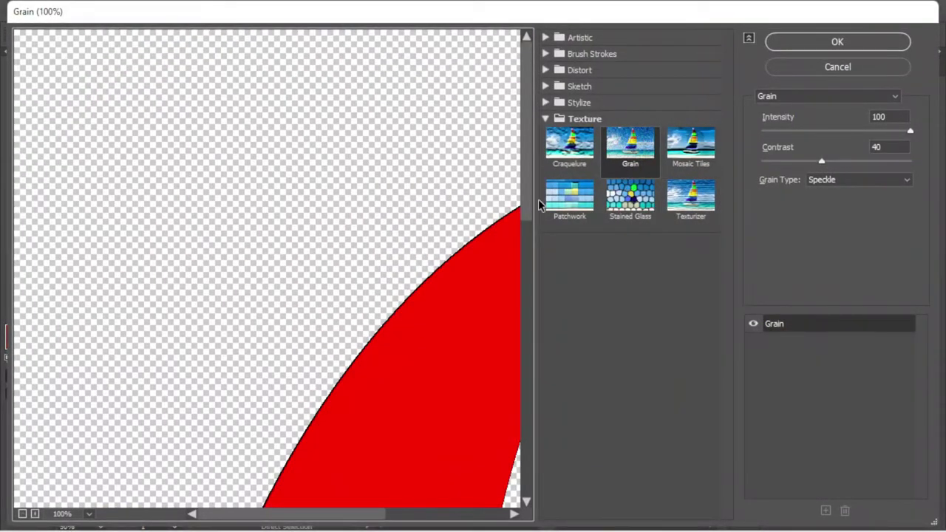
{"action": "scroll", "coordinate": [410, 171], "scroll_direction": "down", "scroll_amount": 5}
{"action": "scroll", "coordinate": [273, 302], "scroll_direction": "down", "scroll_amount": 1}
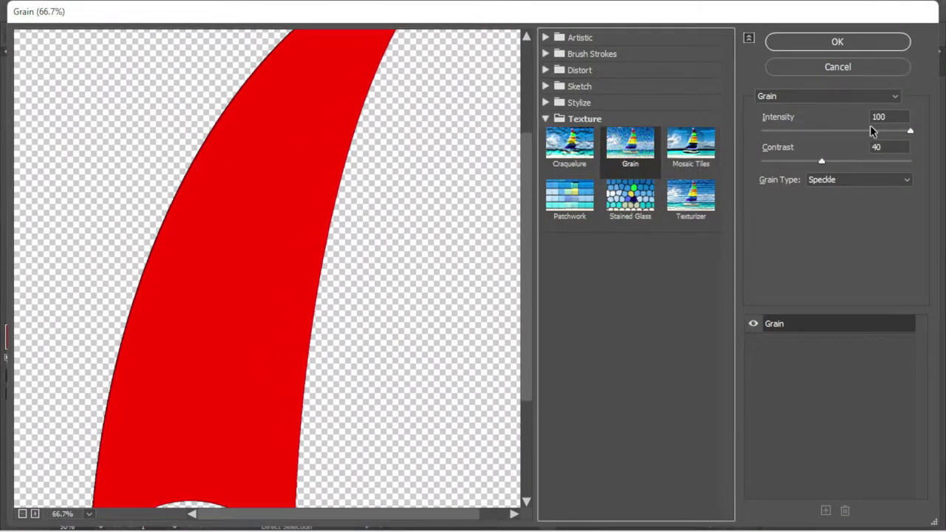
{"action": "left_click", "coordinate": [854, 182]}
{"action": "left_click", "coordinate": [828, 281]}
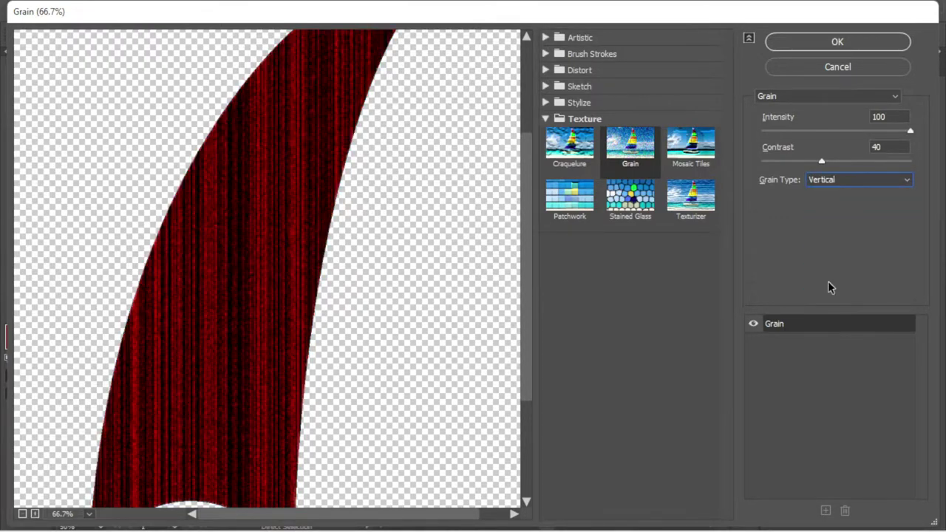
{"action": "left_click", "coordinate": [846, 186]}
{"action": "left_click", "coordinate": [827, 295]}
{"action": "left_click", "coordinate": [838, 191]}
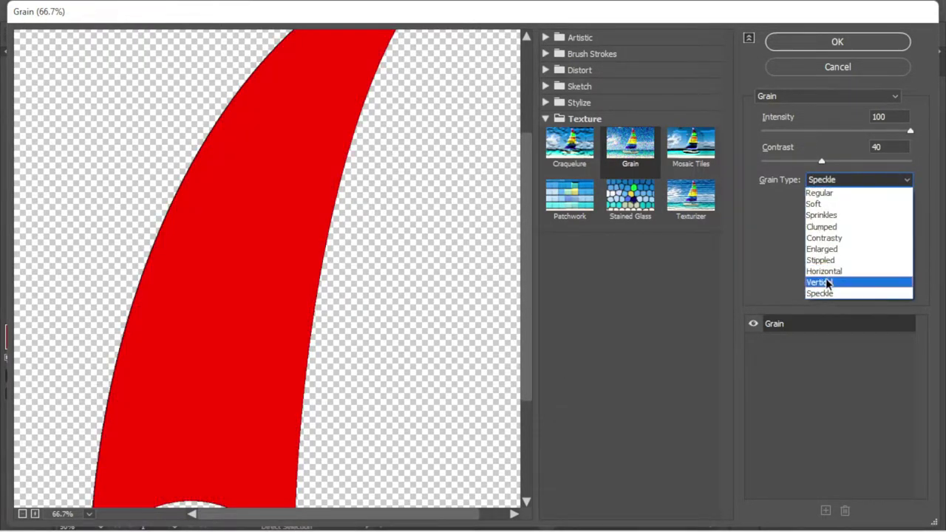
{"action": "left_click", "coordinate": [828, 278]}
{"action": "left_click", "coordinate": [858, 180]}
{"action": "left_click", "coordinate": [828, 255]}
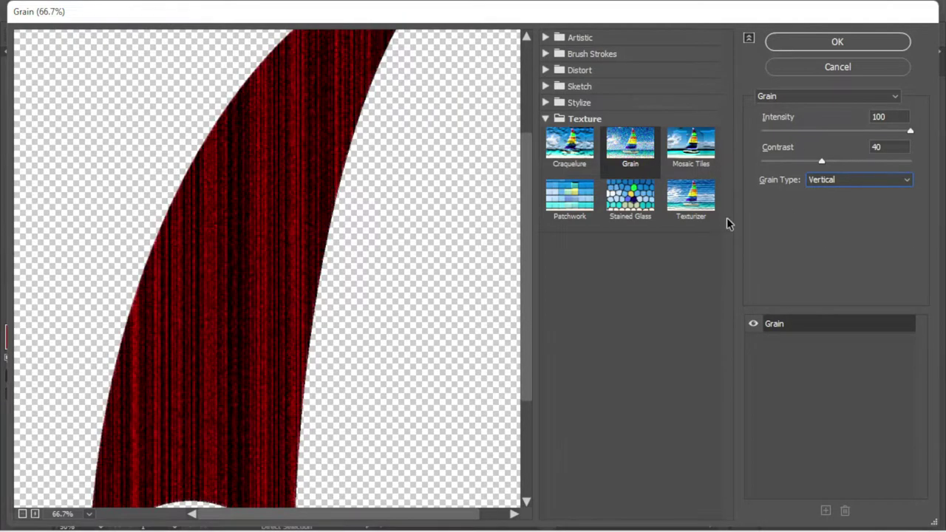
Step: Settle on Vertical grain with contrast 100 and apply it to the canopy
{"action": "key", "text": "ctrl+minus"}
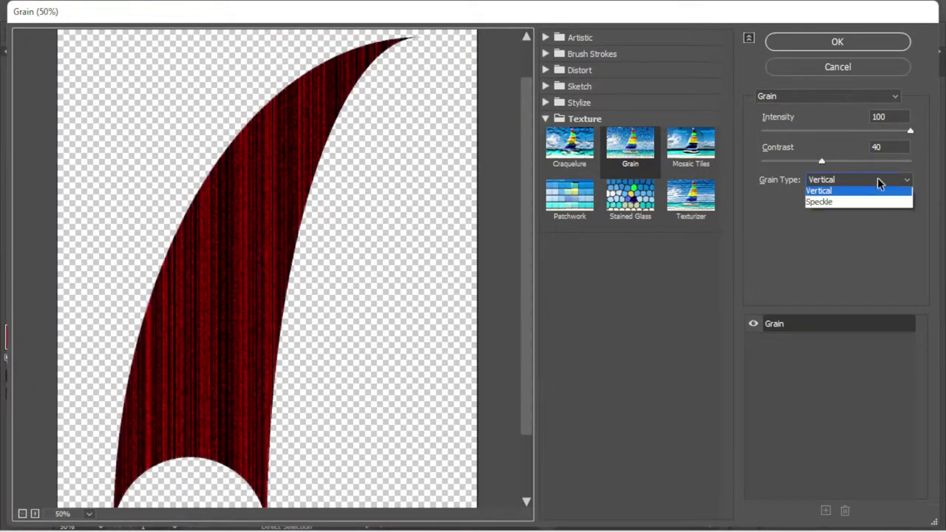
{"action": "left_click", "coordinate": [836, 190]}
{"action": "left_click", "coordinate": [836, 295]}
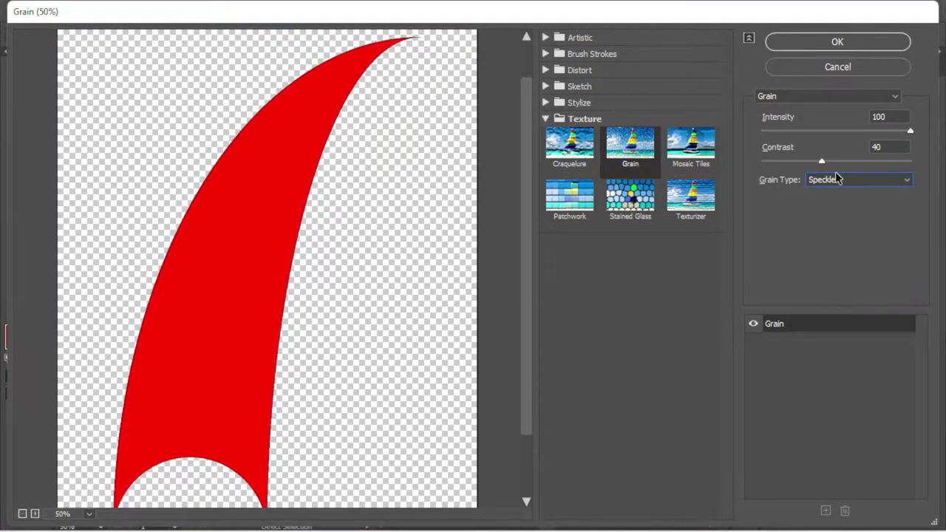
{"action": "left_click", "coordinate": [837, 179]}
{"action": "left_click", "coordinate": [830, 258]}
{"action": "left_click", "coordinate": [863, 185]}
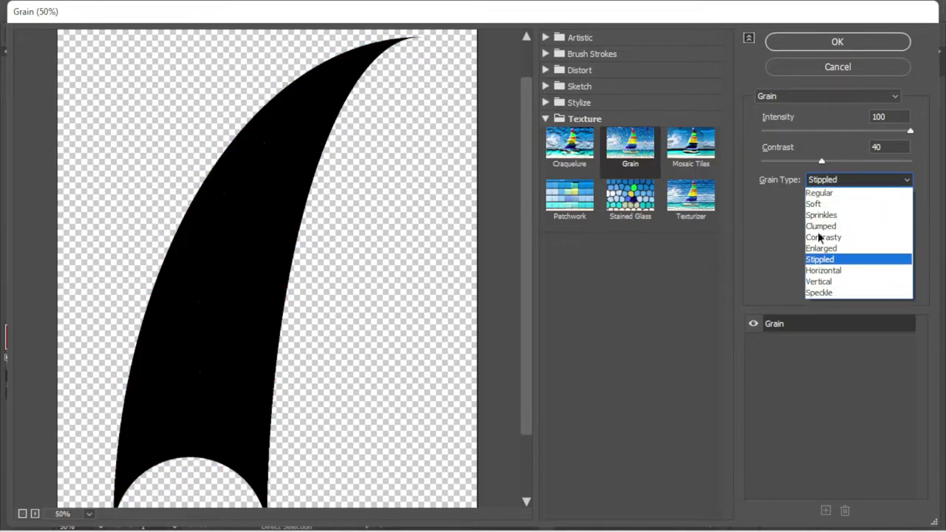
{"action": "left_click", "coordinate": [819, 281]}
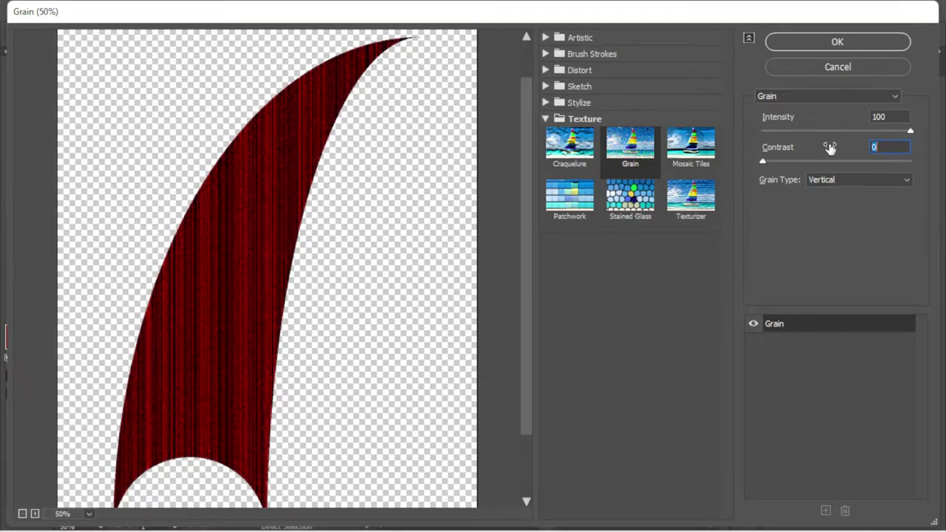
{"action": "left_click_drag", "start_coordinate": [794, 163], "coordinate": [916, 164]}
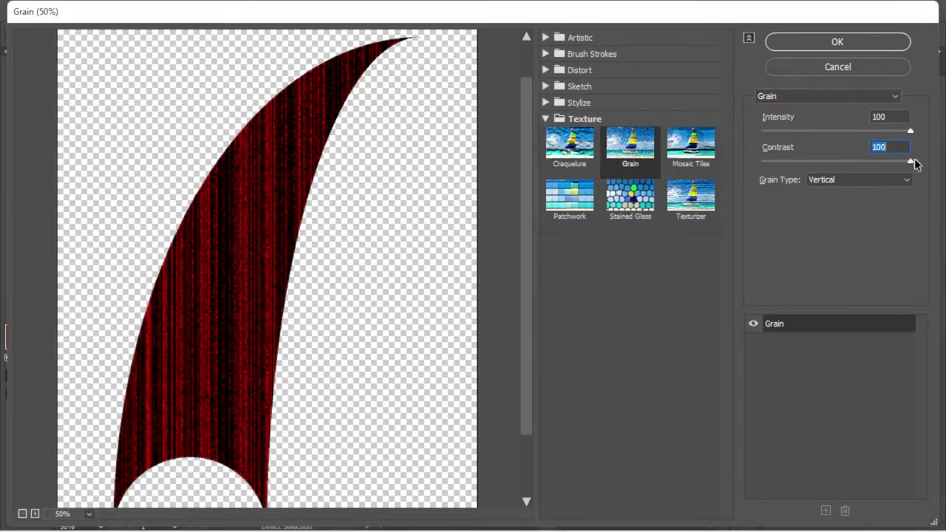
{"action": "left_click", "coordinate": [249, 202]}
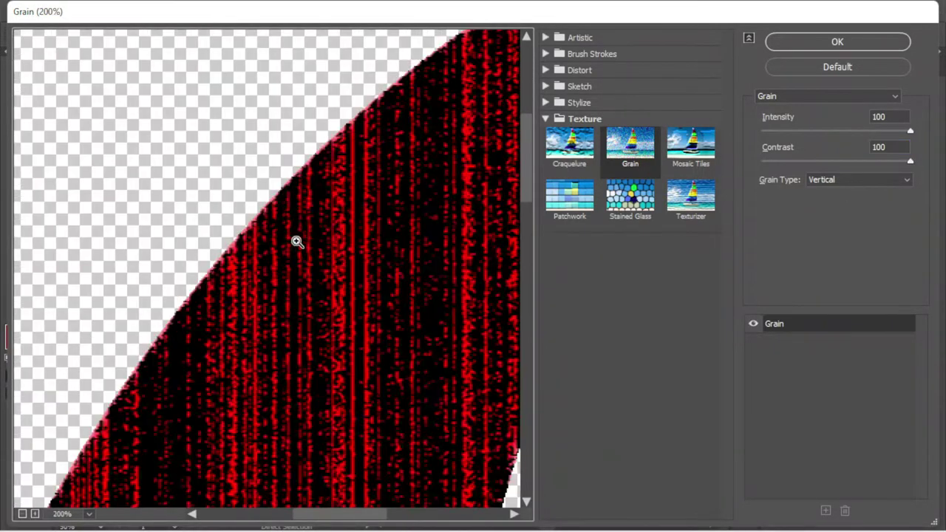
{"action": "left_click", "coordinate": [296, 243], "text": "alt"}
{"action": "left_click", "coordinate": [849, 42]}
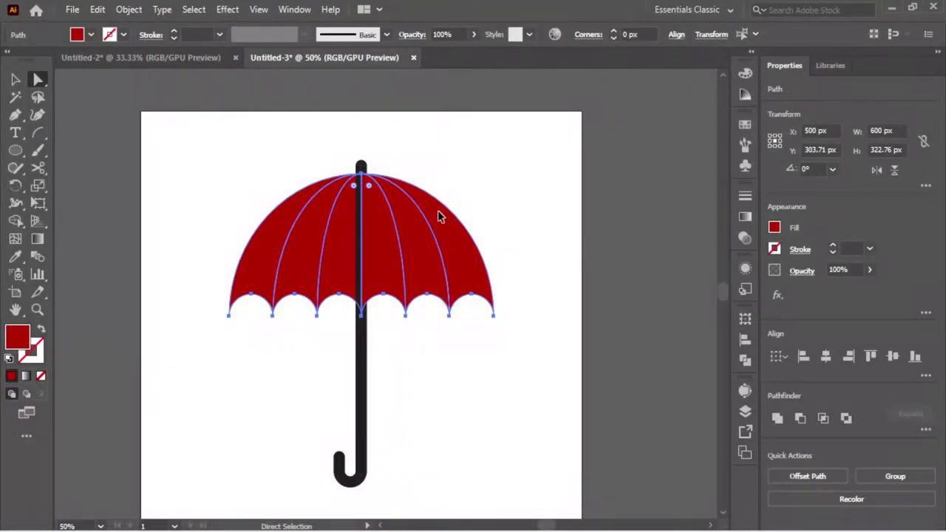
Step: Apply the Grain texture effect to the umbrella handle
{"action": "left_click", "coordinate": [414, 352]}
{"action": "key", "text": "v"}
{"action": "left_click", "coordinate": [361, 358]}
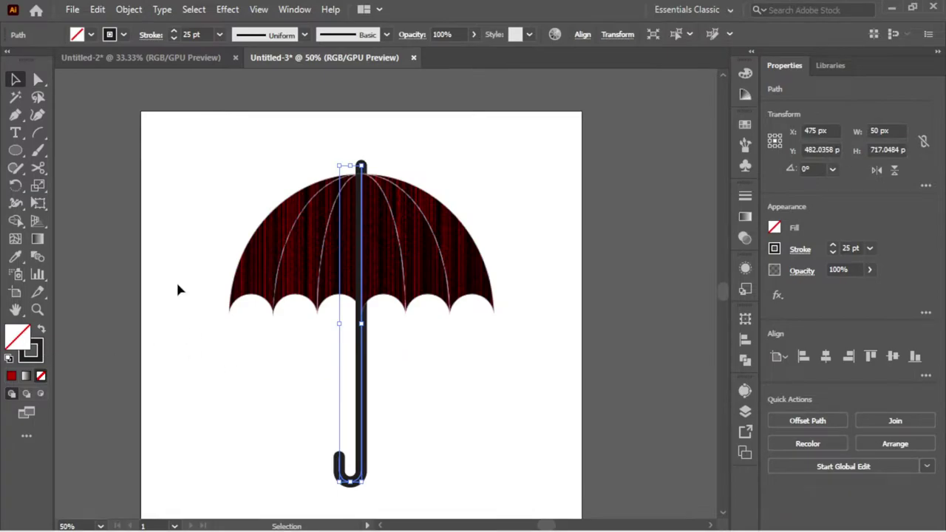
{"action": "left_click", "coordinate": [225, 10]}
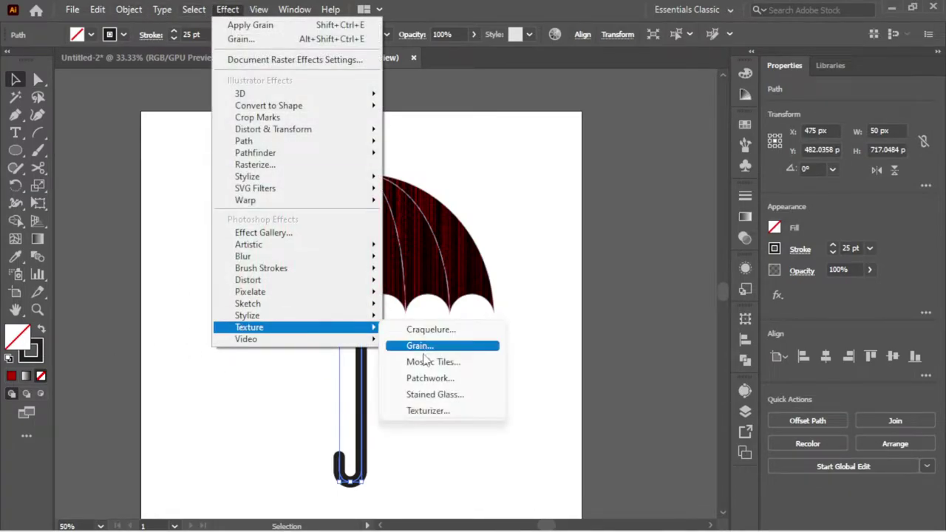
{"action": "left_click", "coordinate": [453, 345]}
{"action": "left_click", "coordinate": [854, 42]}
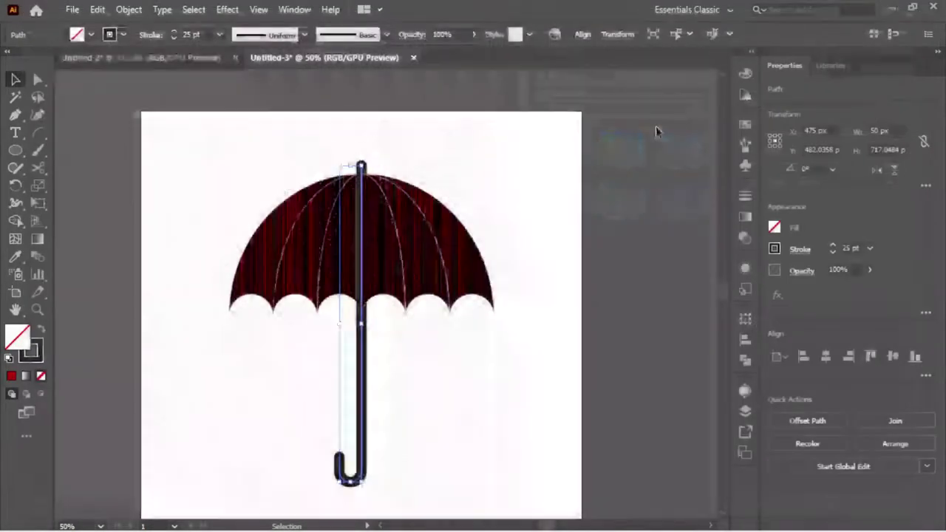
Step: Set the handle's stroke colour to very dark red-brown #330B00
{"action": "left_click", "coordinate": [46, 352]}
{"action": "double_click", "coordinate": [33, 351]}
{"action": "mouse_move", "coordinate": [492, 313]}
{"action": "left_mouse_down"}
{"action": "mouse_move", "coordinate": [480, 437]}
{"action": "mouse_move", "coordinate": [500, 454]}
{"action": "left_mouse_up"}
{"action": "left_click", "coordinate": [469, 419]}
{"action": "left_click", "coordinate": [487, 436]}
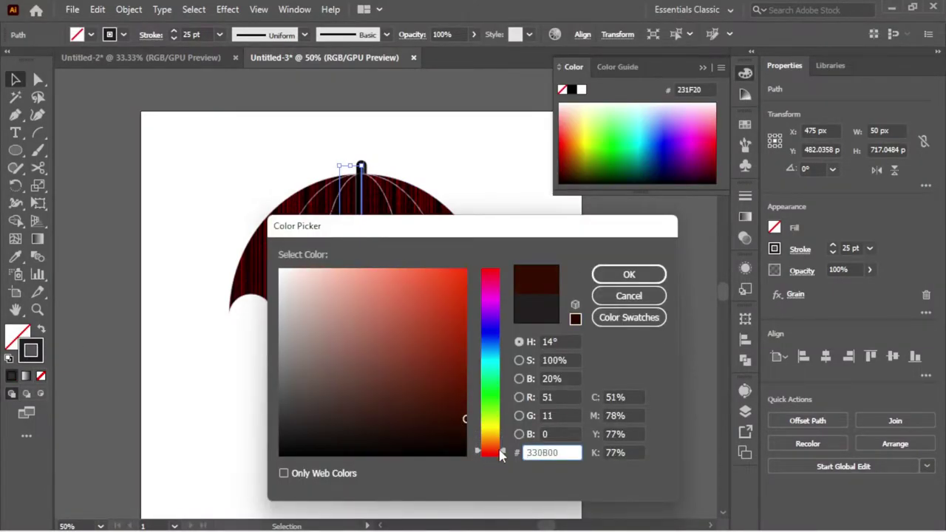
{"action": "left_click", "coordinate": [629, 275]}
{"action": "left_click", "coordinate": [504, 390]}
Step: Give the umbrella handle a 20 pt stroke weight
{"action": "scroll", "coordinate": [369, 386], "scroll_direction": "up", "scroll_amount": 2}
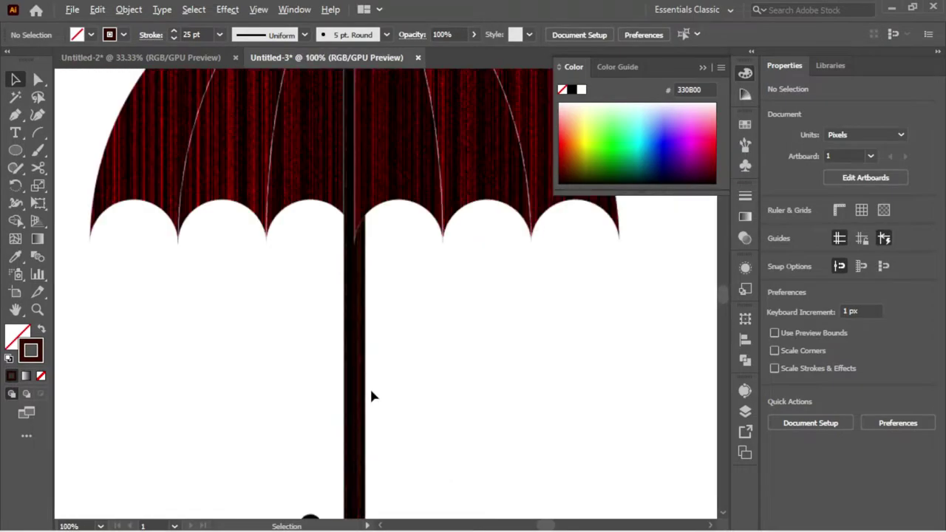
{"action": "scroll", "coordinate": [369, 387], "scroll_direction": "down", "scroll_amount": 2}
{"action": "scroll", "coordinate": [383, 244], "scroll_direction": "up", "scroll_amount": 3}
{"action": "left_click", "coordinate": [344, 239]}
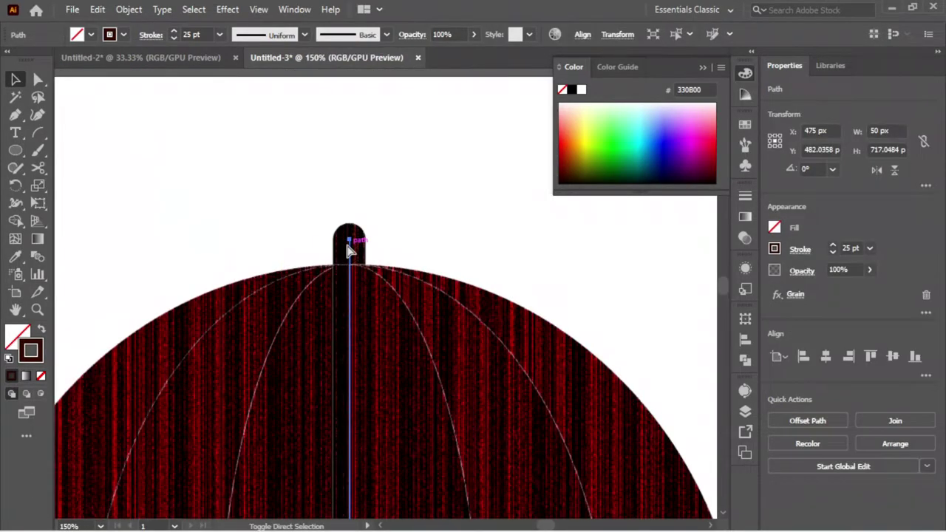
{"action": "scroll", "coordinate": [358, 263], "scroll_direction": "up", "scroll_amount": 2}
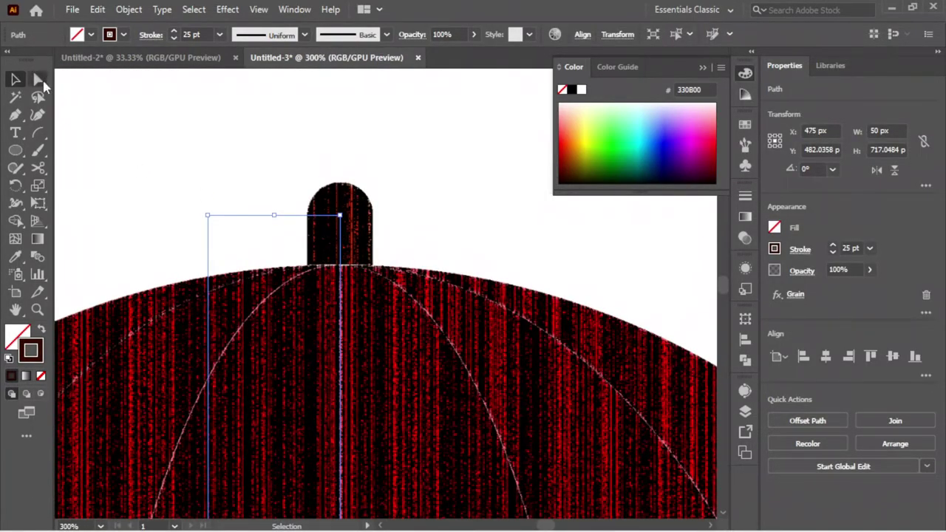
{"action": "left_click", "coordinate": [38, 79]}
{"action": "scroll", "coordinate": [332, 218], "scroll_direction": "up", "scroll_amount": 1}
{"action": "left_click", "coordinate": [330, 241]}
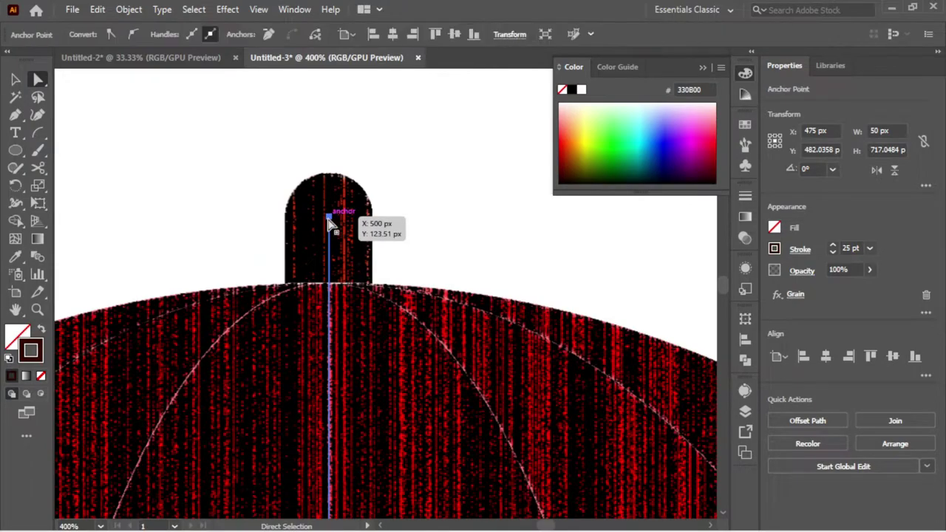
{"action": "left_click", "coordinate": [390, 211]}
{"action": "scroll", "coordinate": [390, 212], "scroll_direction": "down", "scroll_amount": 4}
{"action": "scroll", "coordinate": [459, 205], "scroll_direction": "down", "scroll_amount": 2}
{"action": "key", "text": "ctrl+z"}
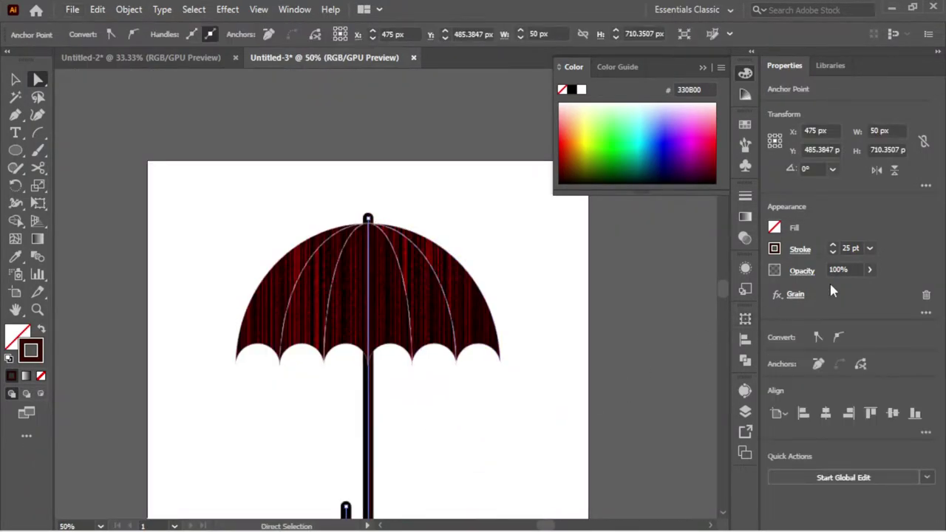
{"action": "type", "text": "20"}
{"action": "key", "text": "Return"}
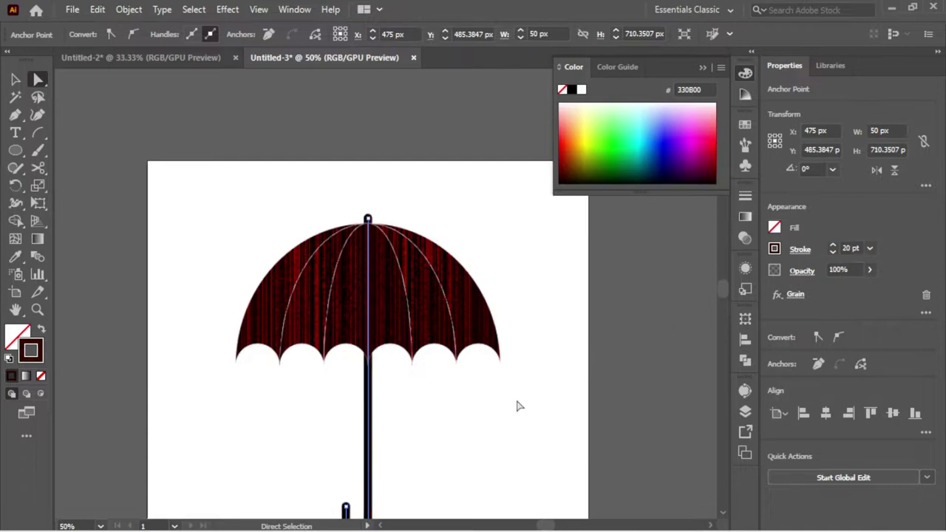
{"action": "left_click", "coordinate": [397, 426]}
Step: Drag the hook's bottom anchor upward to shorten the handle, then review the whole umbrella
{"action": "scroll", "coordinate": [372, 443], "scroll_direction": "down", "scroll_amount": 1}
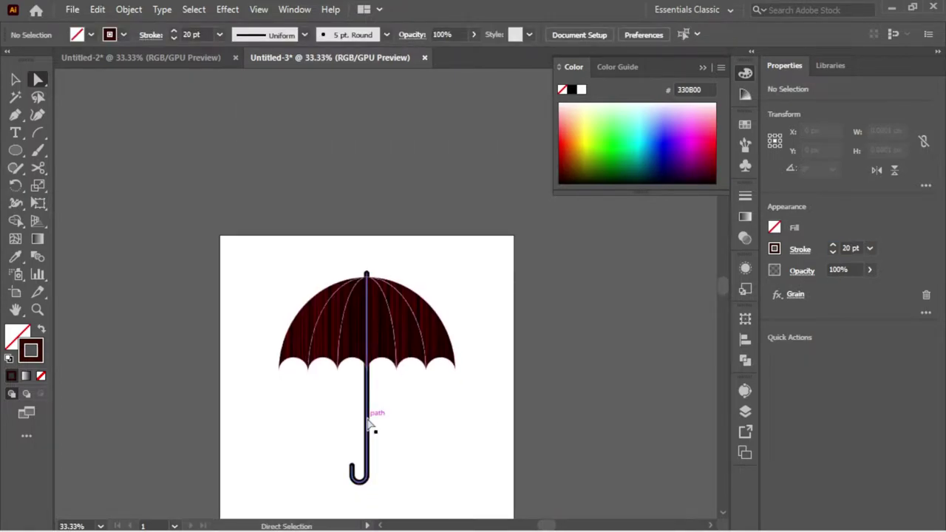
{"action": "scroll", "coordinate": [318, 428], "scroll_direction": "down", "scroll_amount": 2}
{"action": "left_click", "coordinate": [339, 391]}
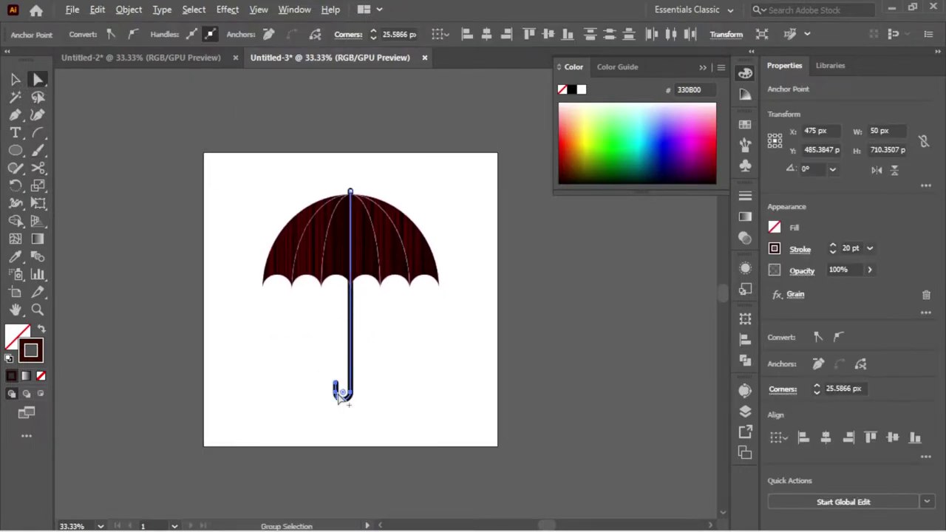
{"action": "scroll", "coordinate": [338, 392], "scroll_direction": "up", "scroll_amount": 1}
{"action": "left_click_drag", "start_coordinate": [344, 400], "coordinate": [374, 358]}
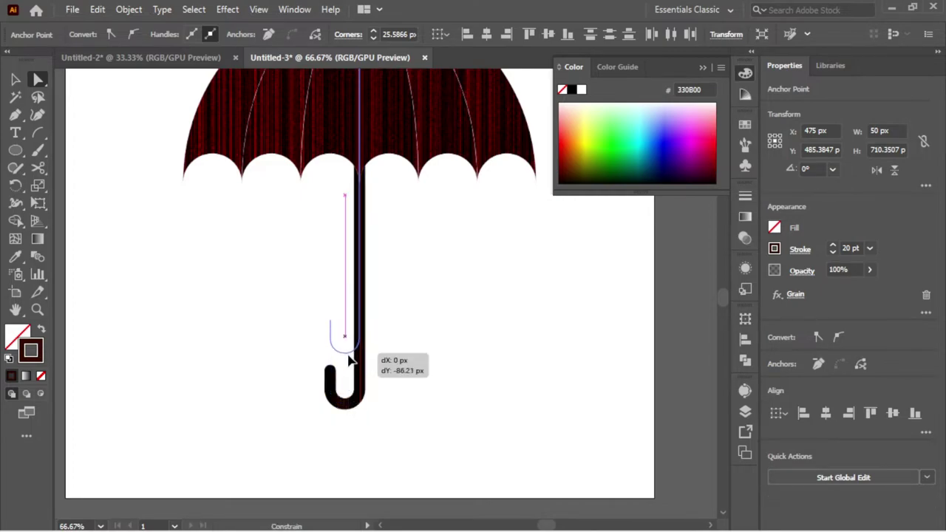
{"action": "scroll", "coordinate": [375, 358], "scroll_direction": "down", "scroll_amount": 1}
{"action": "scroll", "coordinate": [370, 351], "scroll_direction": "up", "scroll_amount": 2}
{"action": "left_click", "coordinate": [320, 316]}
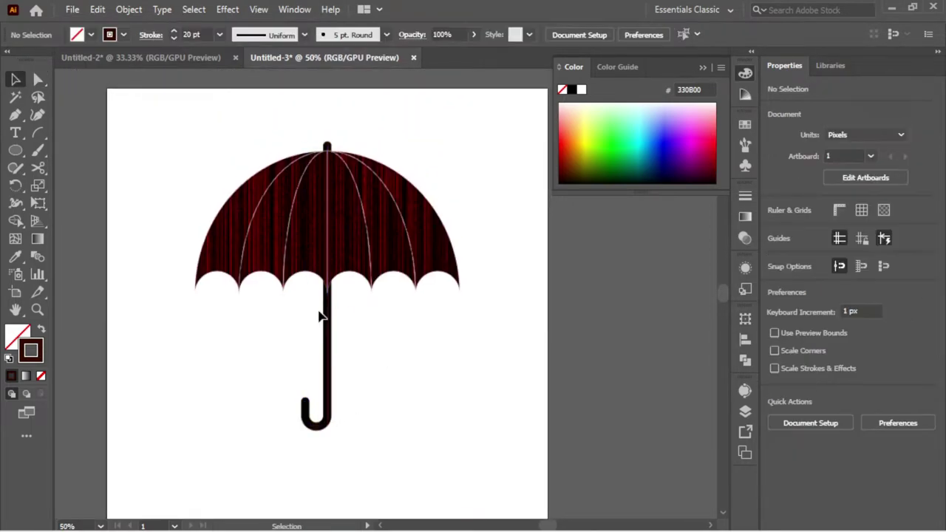
{"action": "key", "text": "ctrl+a"}
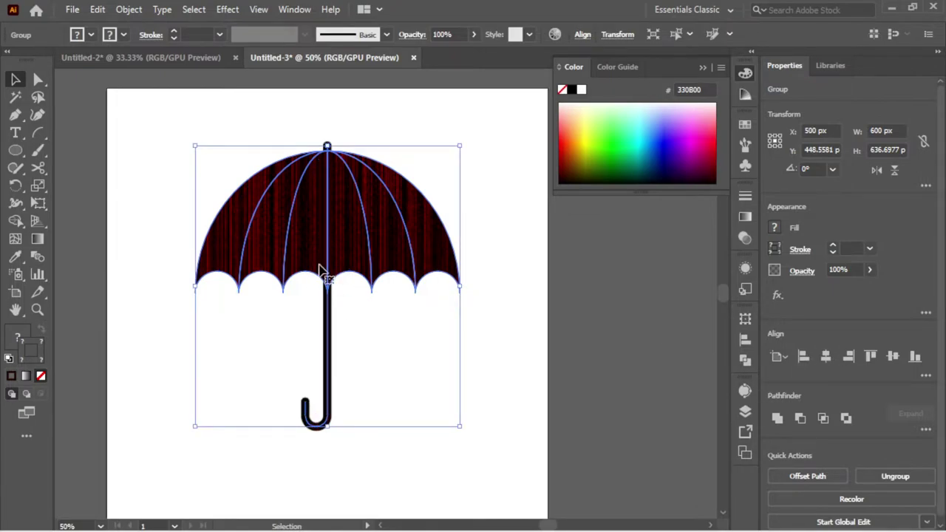
{"action": "scroll", "coordinate": [444, 303], "scroll_direction": "down", "scroll_amount": 1}
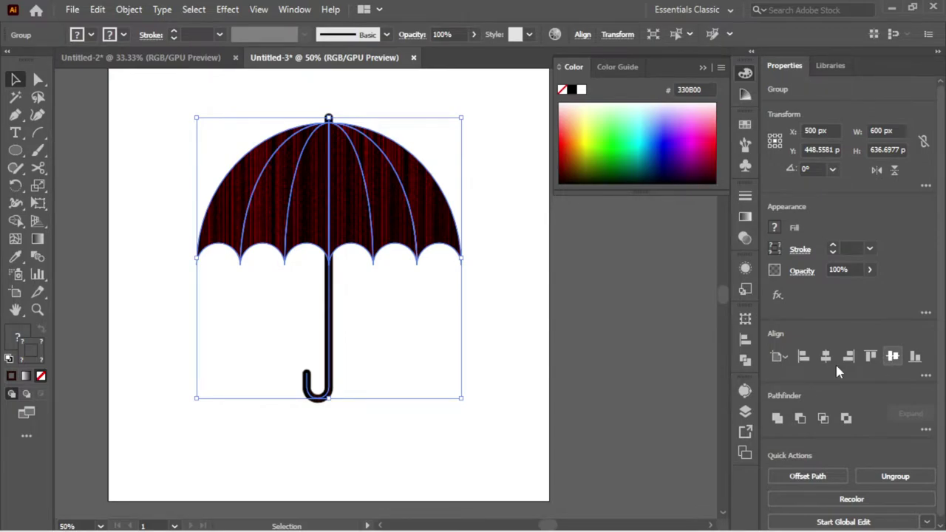
{"action": "left_click", "coordinate": [520, 344]}
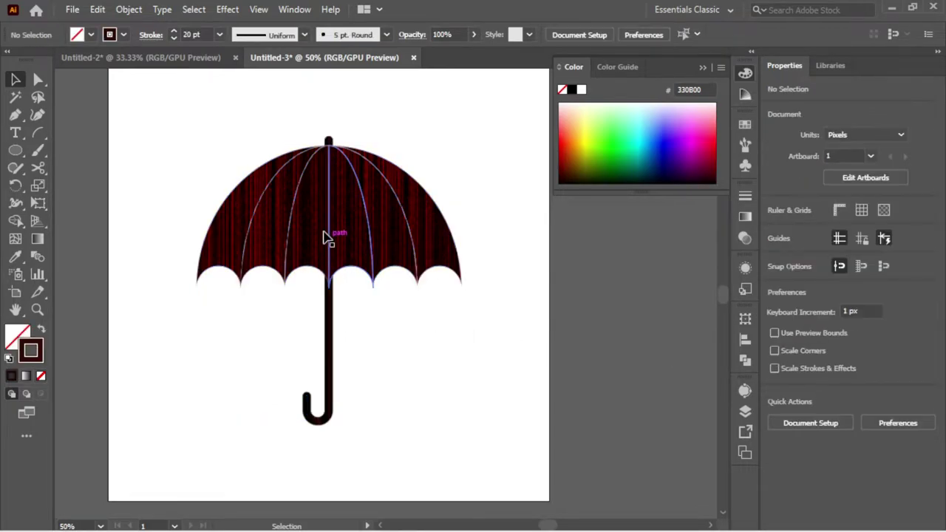
Step: Draw a 1000 × 1000 px square centred on the artboard
{"action": "key", "text": "m"}
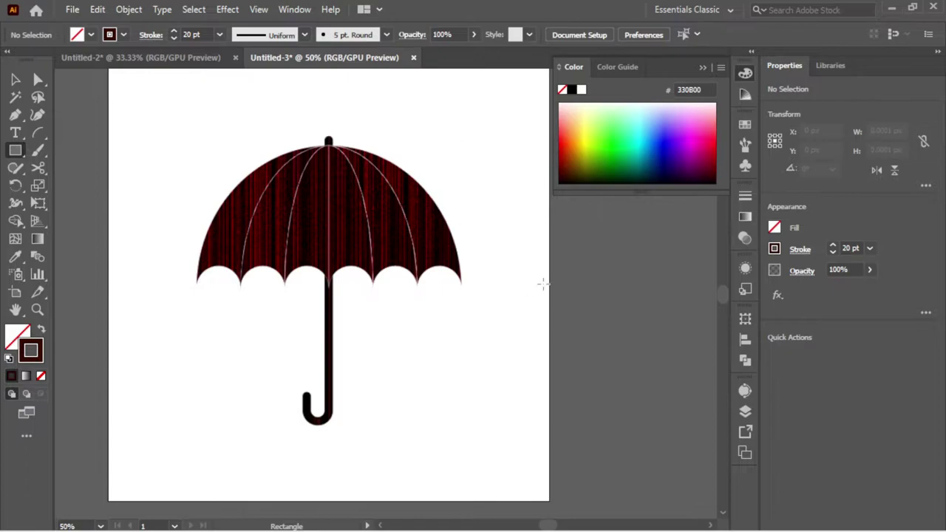
{"action": "left_click", "coordinate": [441, 332]}
{"action": "key", "text": "Tab"}
{"action": "type", "text": "1"}
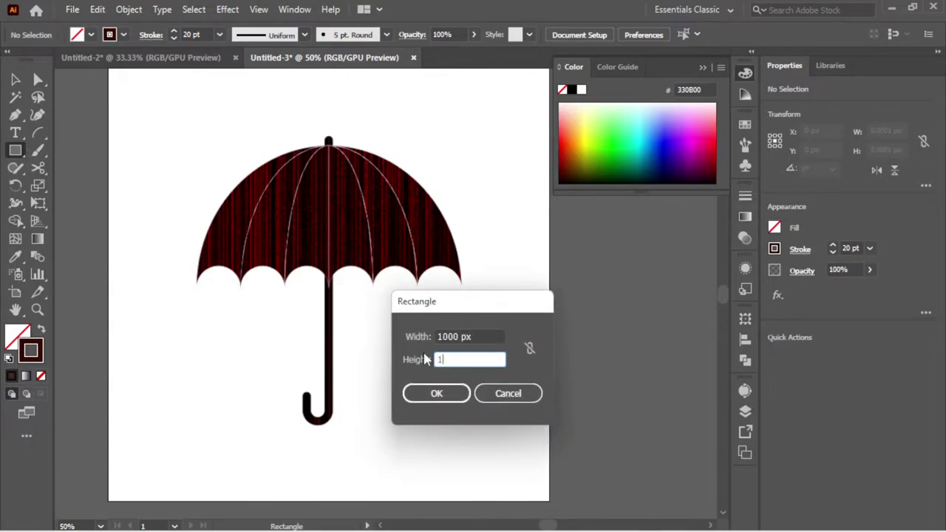
{"action": "left_click", "coordinate": [450, 394]}
{"action": "left_click", "coordinate": [825, 357]}
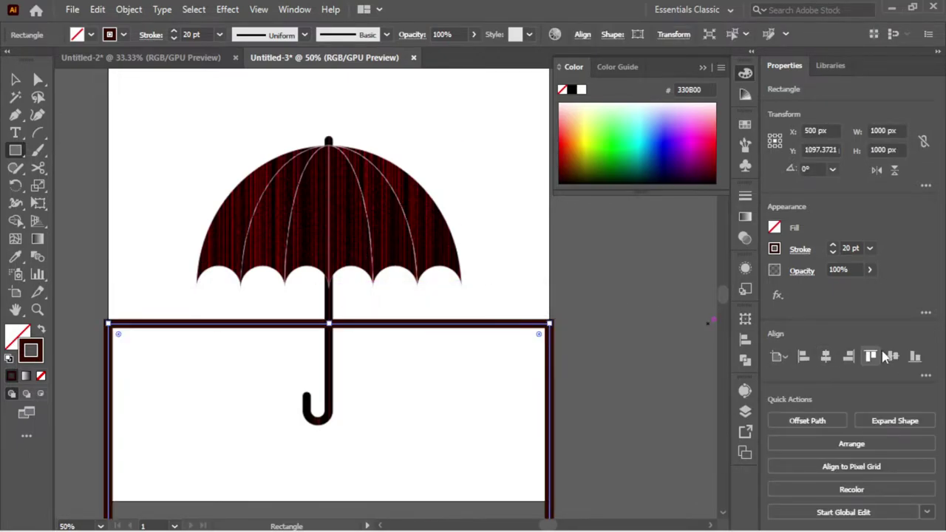
{"action": "left_click", "coordinate": [893, 356]}
Step: Fill the square with the Fading Sky blue gradient
{"action": "key", "text": "ctrl+minus"}
{"action": "left_click", "coordinate": [42, 329]}
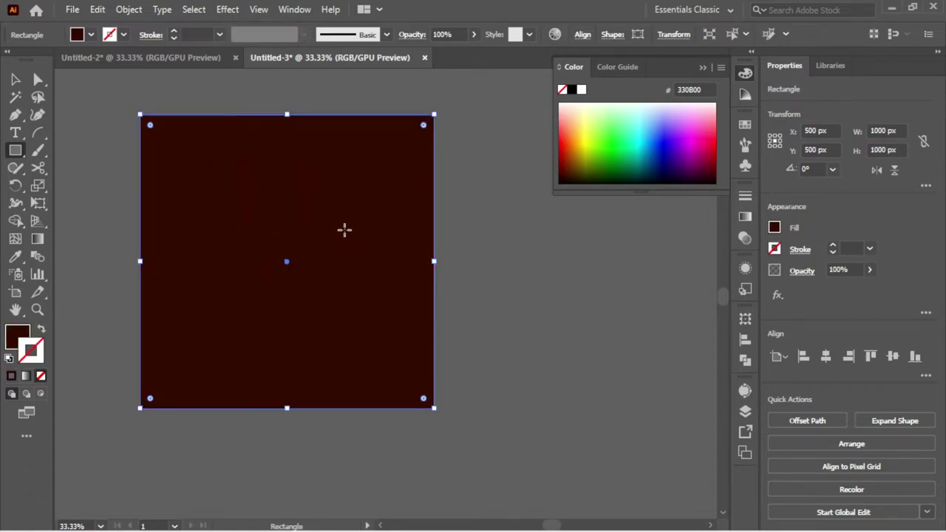
{"action": "key", "text": "ctrl+equal"}
{"action": "key", "text": "ctrl+minus"}
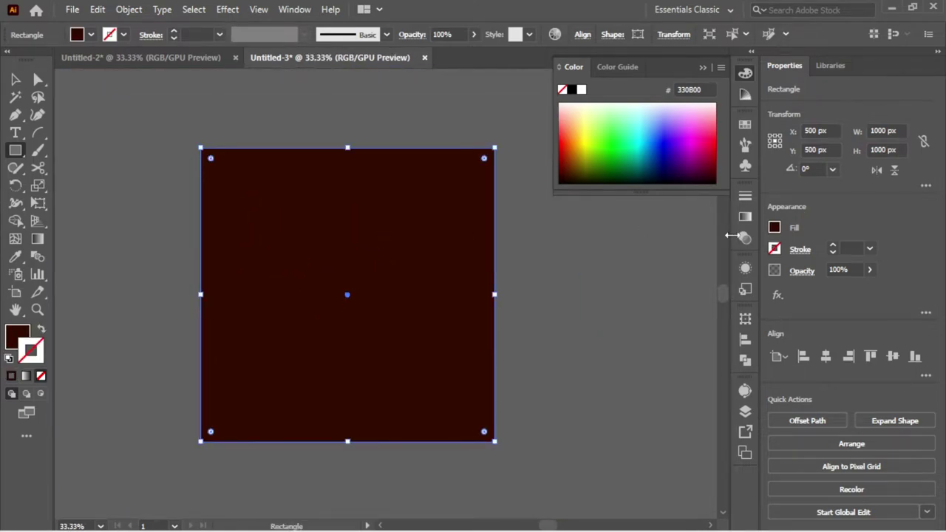
{"action": "left_click", "coordinate": [745, 238]}
{"action": "left_click", "coordinate": [745, 216]}
{"action": "left_click", "coordinate": [573, 216]}
{"action": "left_click", "coordinate": [590, 215]}
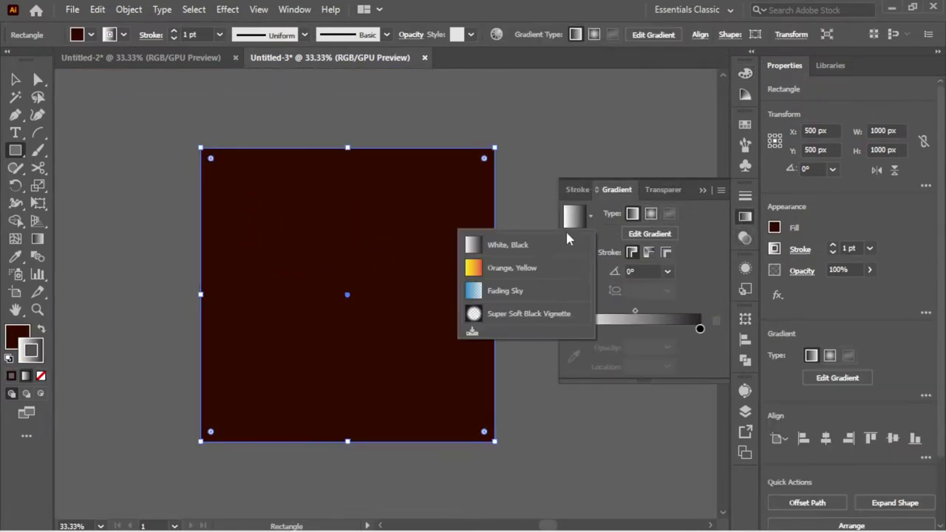
{"action": "left_click", "coordinate": [496, 289]}
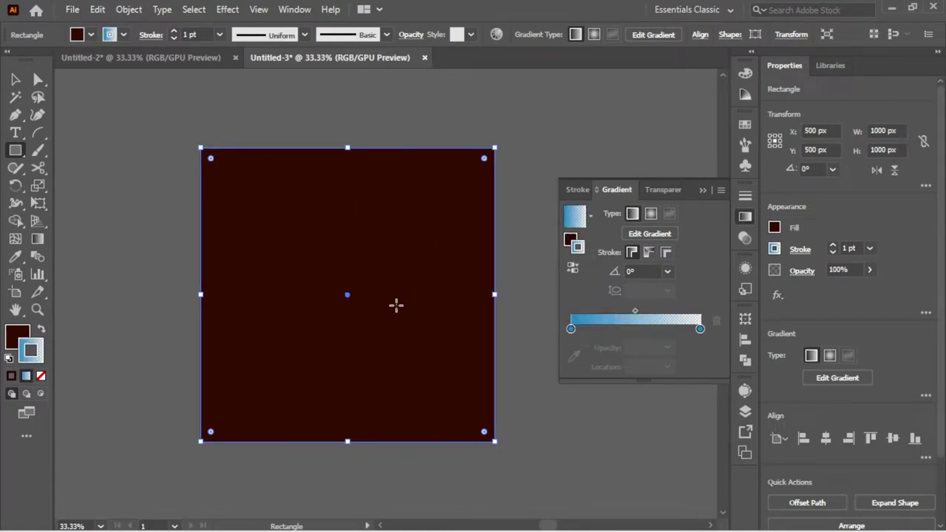
{"action": "key", "text": "v"}
{"action": "left_click", "coordinate": [9, 344]}
Step: Remove the square's stroke and make its gradient radial
{"action": "left_click", "coordinate": [41, 330]}
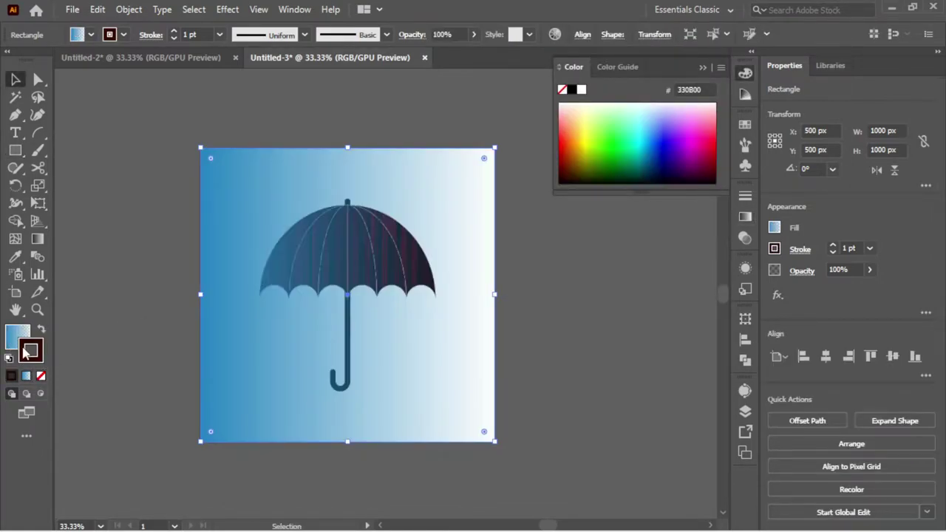
{"action": "left_click", "coordinate": [41, 377]}
{"action": "left_click", "coordinate": [745, 217]}
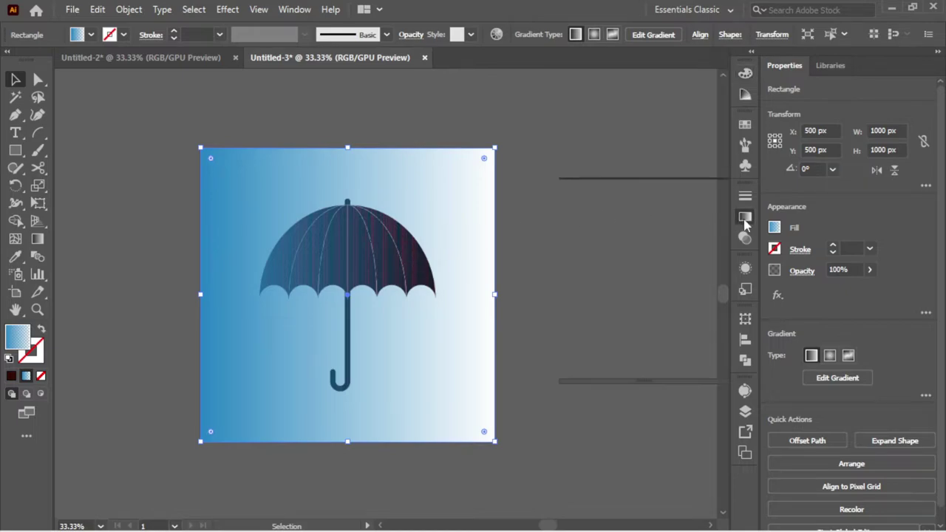
{"action": "left_click", "coordinate": [650, 214]}
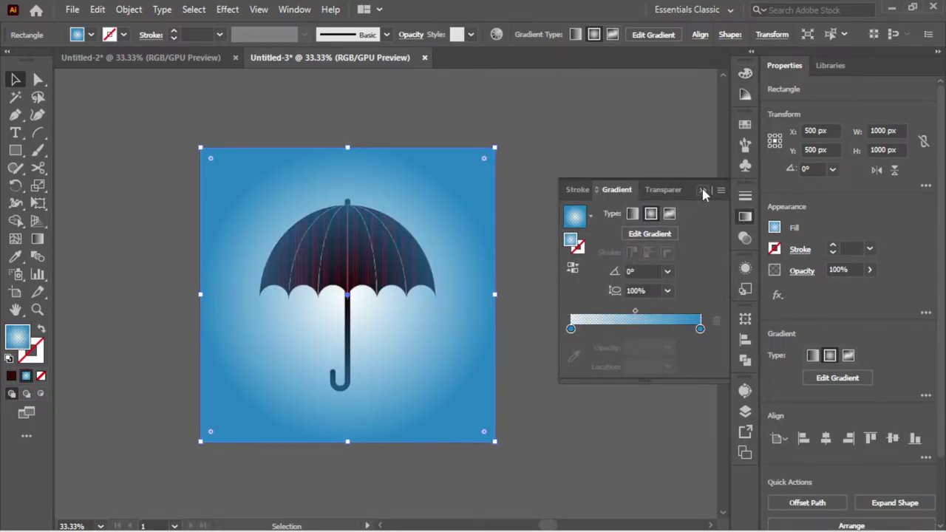
{"action": "left_click", "coordinate": [703, 191]}
{"action": "key", "text": "ctrl+shift+a"}
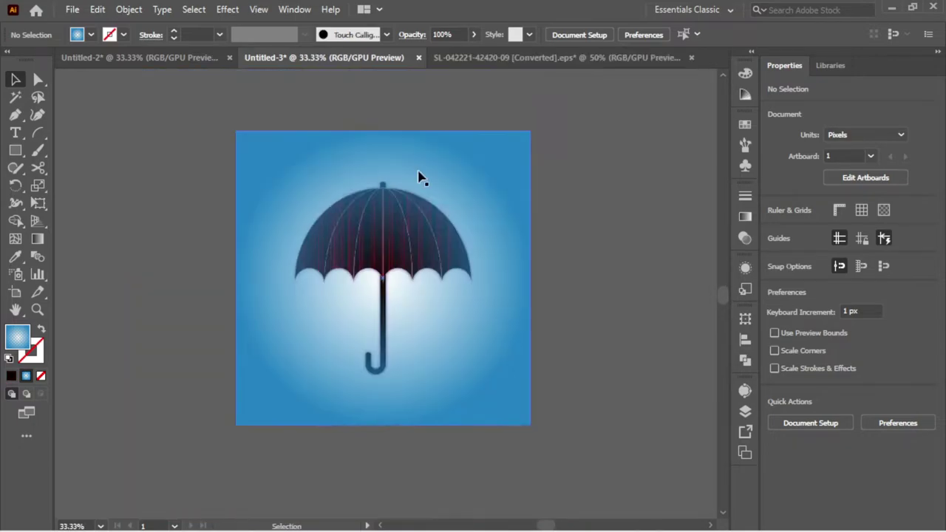
Step: Set the artboard height to 600 px
{"action": "left_click", "coordinate": [501, 163]}
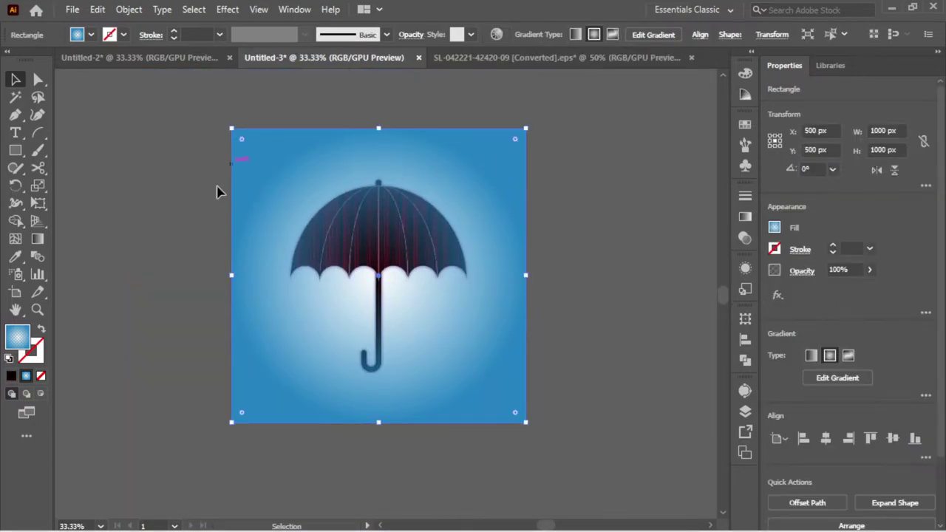
{"action": "left_click", "coordinate": [15, 292]}
{"action": "double_click", "coordinate": [884, 150]}
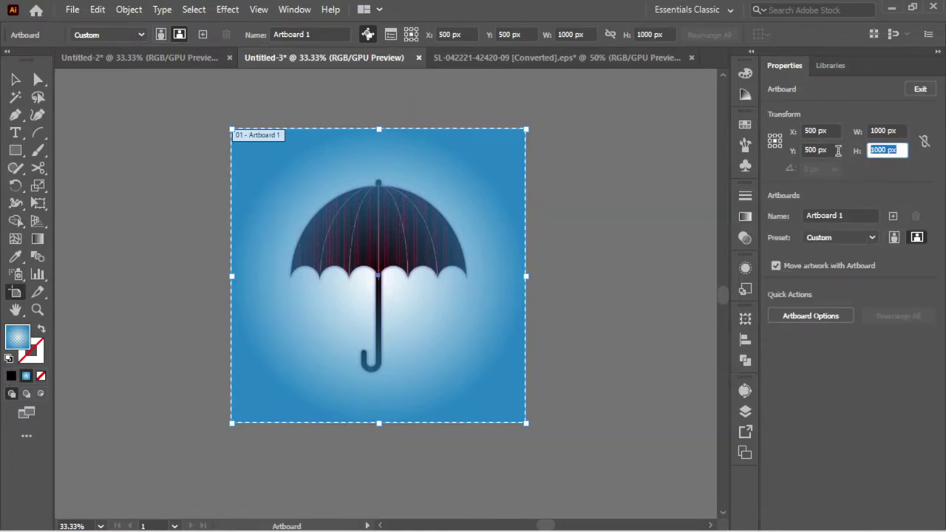
{"action": "type", "text": "600"}
{"action": "key", "text": "Return"}
{"action": "key", "text": "Escape"}
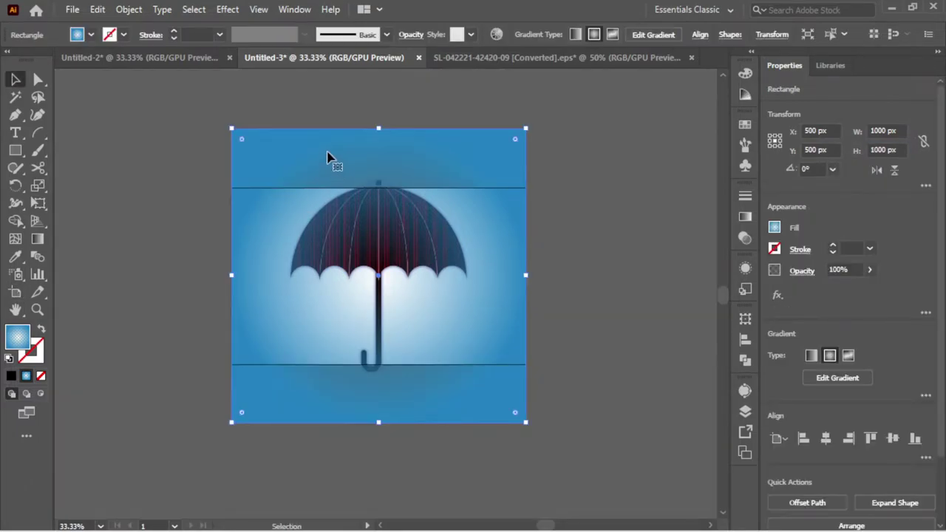
Step: Set the background rectangle's height to 600 px to match
{"action": "double_click", "coordinate": [883, 150]}
{"action": "type", "text": "600"}
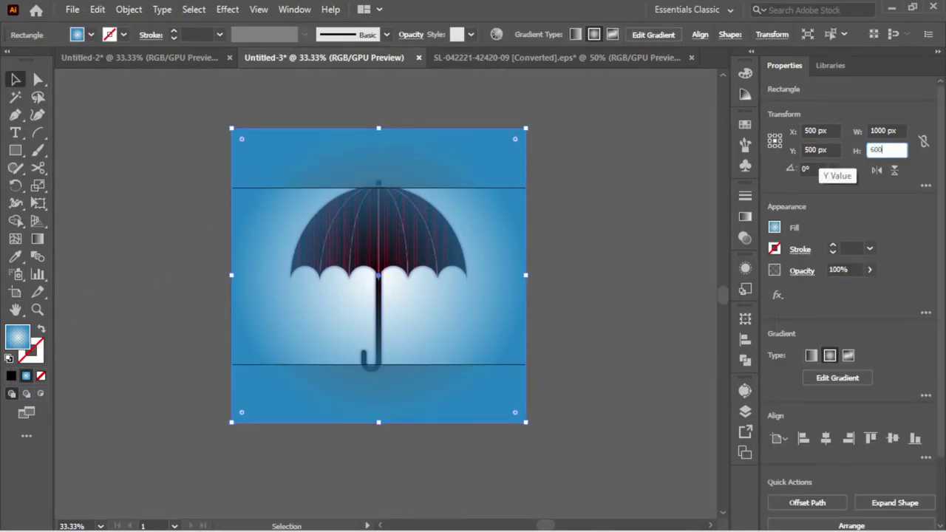
{"action": "key", "text": "Return"}
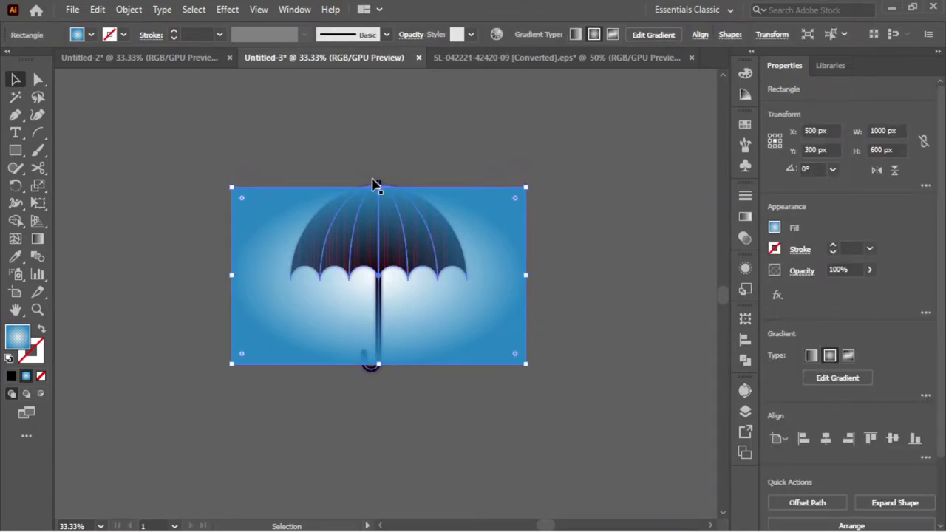
{"action": "left_click", "coordinate": [345, 331]}
Step: Expand the umbrella's appearance into plain shapes inside its group
{"action": "double_click", "coordinate": [391, 266]}
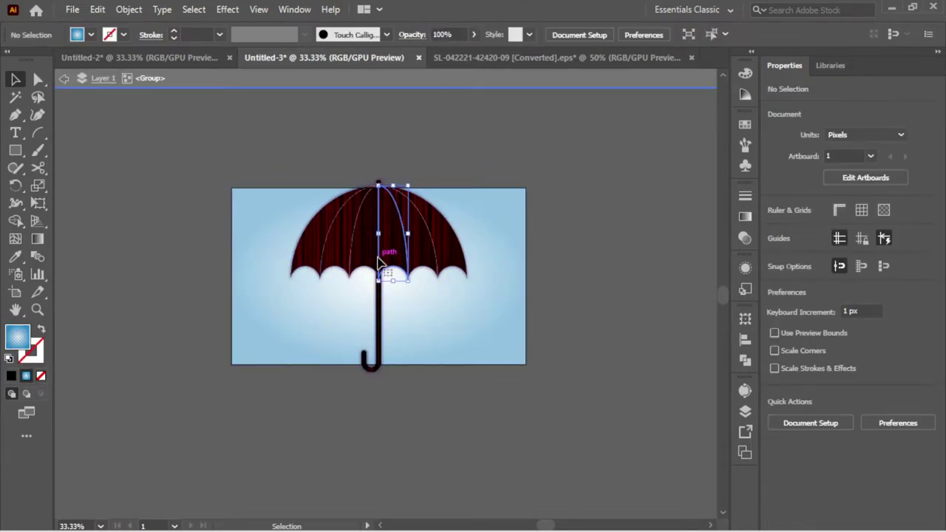
{"action": "left_click", "coordinate": [379, 329]}
{"action": "left_click", "coordinate": [129, 8]}
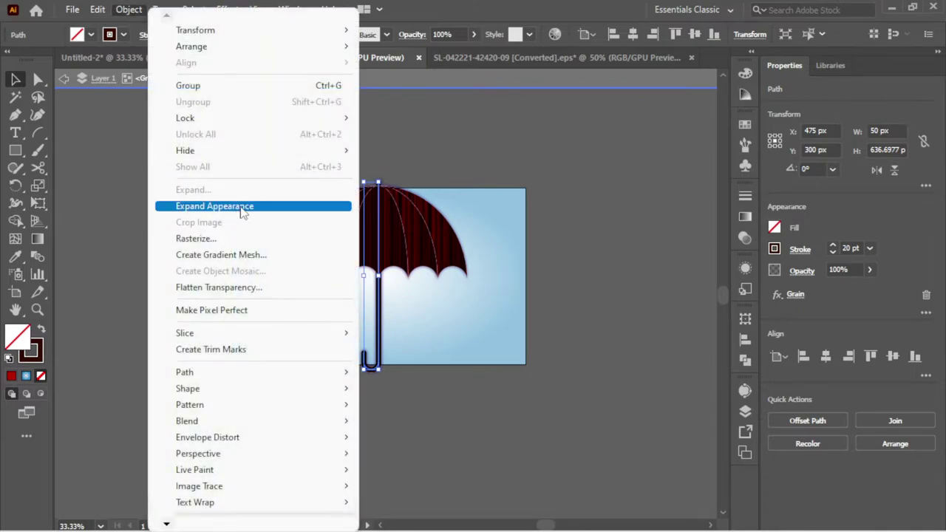
{"action": "left_click", "coordinate": [178, 205]}
{"action": "double_click", "coordinate": [559, 195]}
Step: Shrink the umbrella and move it slightly left and down
{"action": "left_click", "coordinate": [503, 270]}
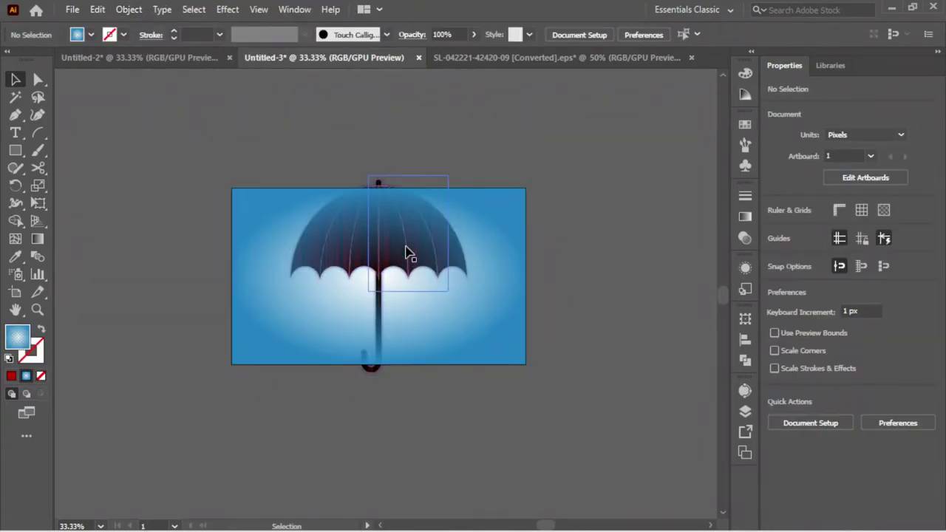
{"action": "mouse_move", "coordinate": [408, 253]}
{"action": "left_mouse_down"}
{"action": "mouse_move", "coordinate": [478, 168]}
{"action": "mouse_move", "coordinate": [436, 217]}
{"action": "left_mouse_up"}
{"action": "left_click", "coordinate": [379, 258]}
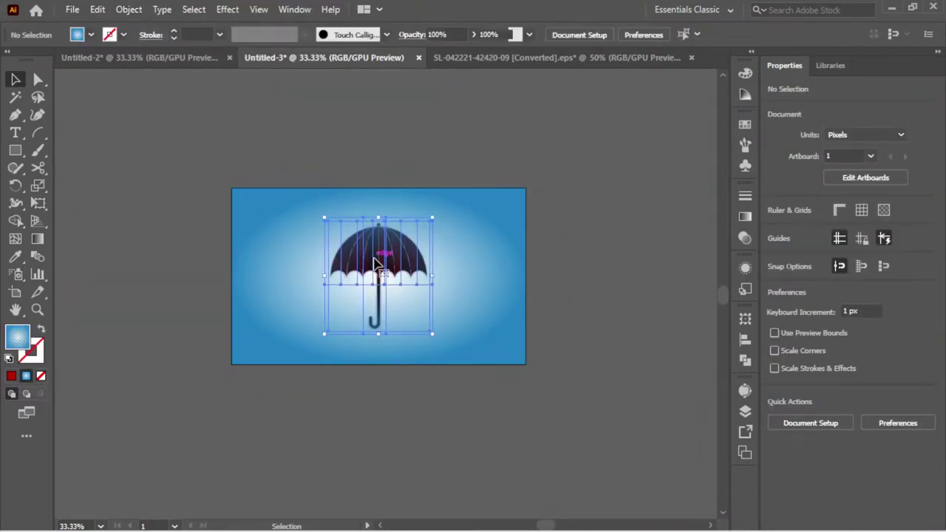
{"action": "mouse_move", "coordinate": [382, 264]}
{"action": "left_mouse_down"}
{"action": "mouse_move", "coordinate": [351, 281]}
{"action": "mouse_move", "coordinate": [373, 272]}
{"action": "left_mouse_up"}
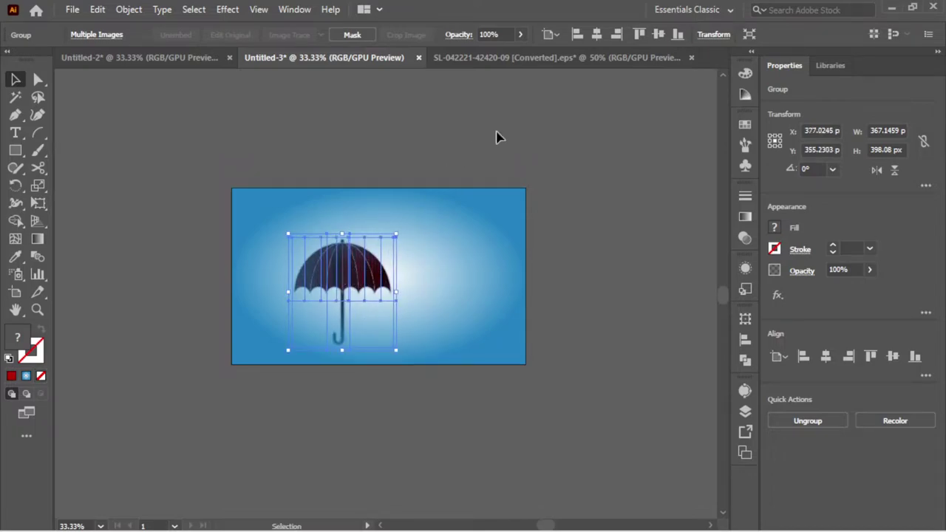
Step: Copy the rain image from the other document, paste it here, and set width 1000 px
{"action": "left_click", "coordinate": [558, 57]}
{"action": "key", "text": "ctrl+c"}
{"action": "left_click", "coordinate": [324, 57]}
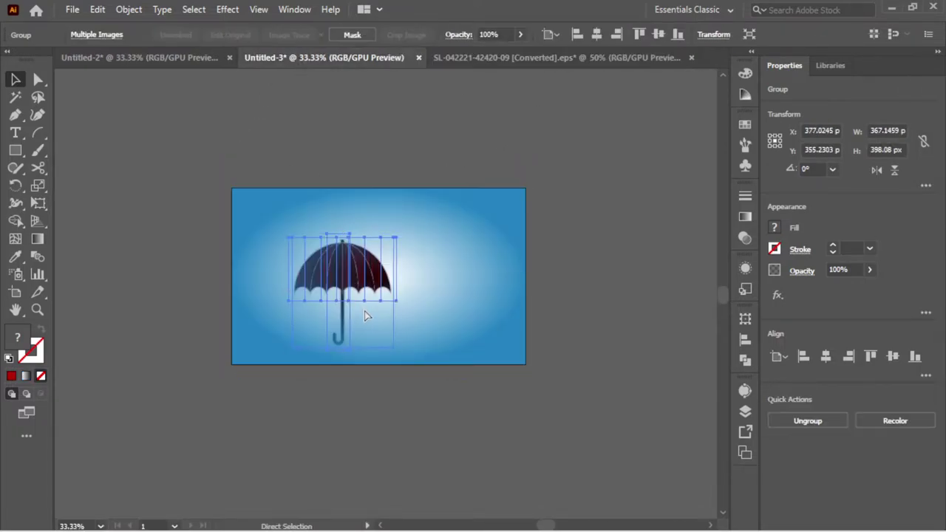
{"action": "key", "text": "ctrl+v"}
{"action": "left_click", "coordinate": [899, 130]}
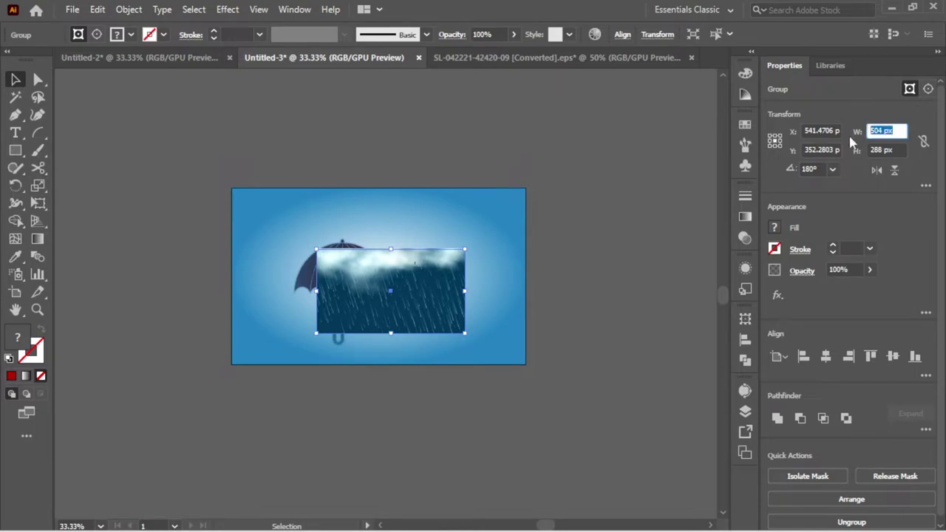
{"action": "key", "text": "Tab"}
Step: Set the rain image height to 600 px and centre it on the artboard
{"action": "type", "text": "600"}
{"action": "key", "text": "Return"}
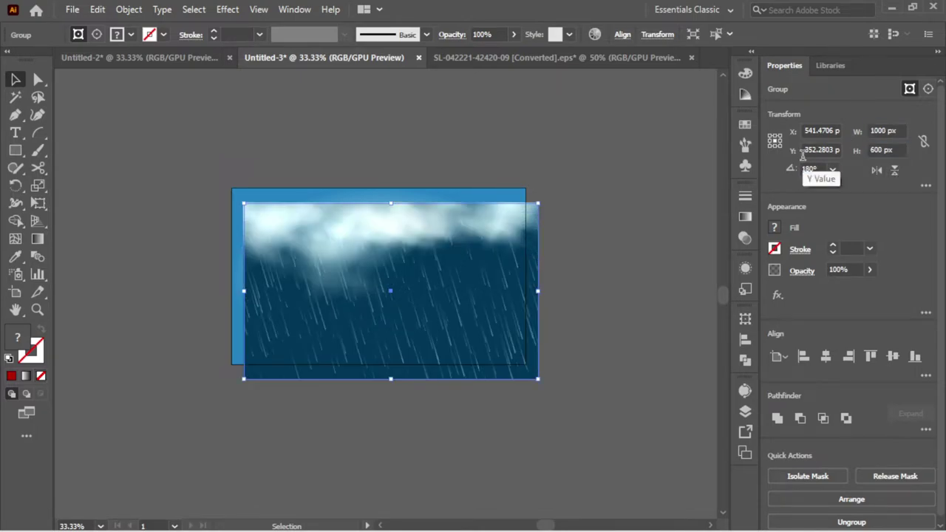
{"action": "left_click", "coordinate": [826, 356]}
{"action": "left_click", "coordinate": [893, 356]}
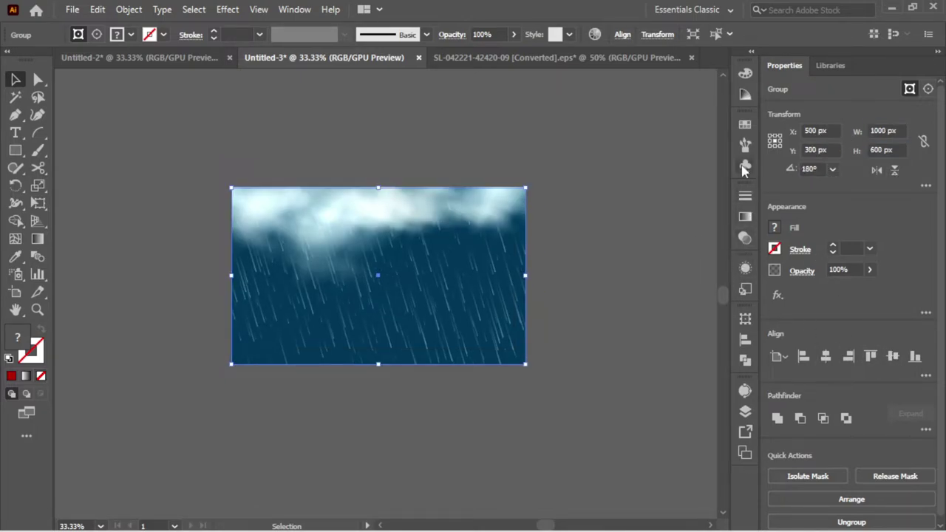
Step: Set the rain overlay's blend mode to Screen
{"action": "left_click", "coordinate": [745, 238]}
{"action": "left_click", "coordinate": [603, 215]}
{"action": "left_click", "coordinate": [595, 318]}
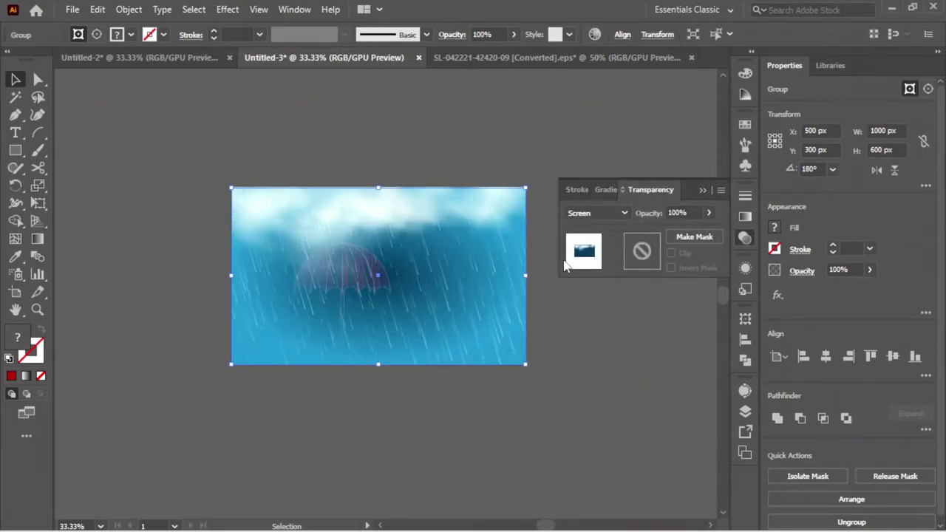
{"action": "left_click", "coordinate": [702, 192]}
Step: Test restacking the rain overlay and umbrella, undoing each change to keep the overlay on top
{"action": "key", "text": "ctrl+shift+bracketleft"}
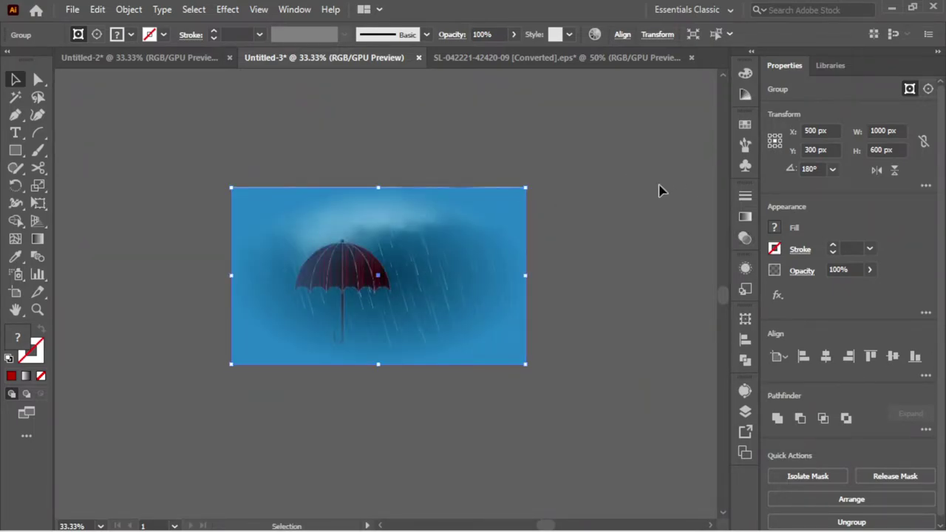
{"action": "key", "text": "ctrl+z"}
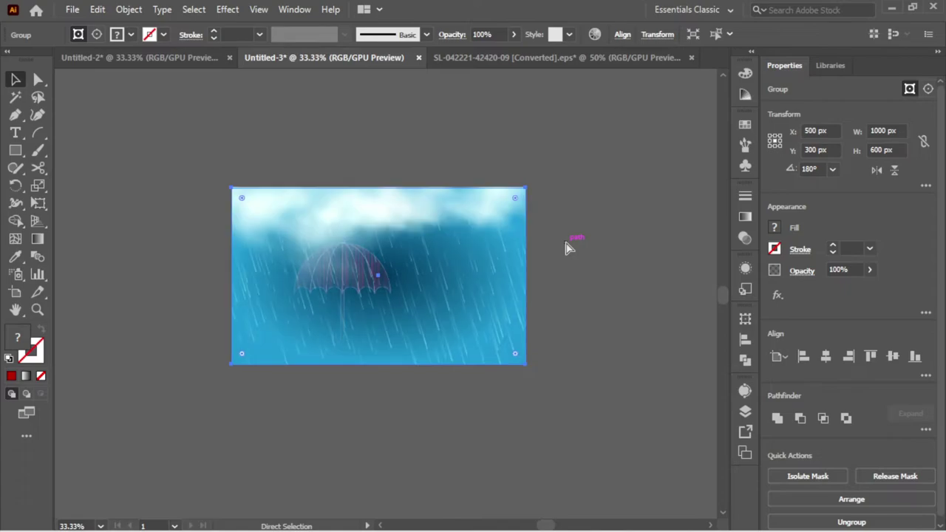
{"action": "scroll", "coordinate": [350, 292], "scroll_direction": "up", "scroll_amount": 1}
{"action": "scroll", "coordinate": [350, 291], "scroll_direction": "down", "scroll_amount": 1}
{"action": "left_click", "coordinate": [382, 423]}
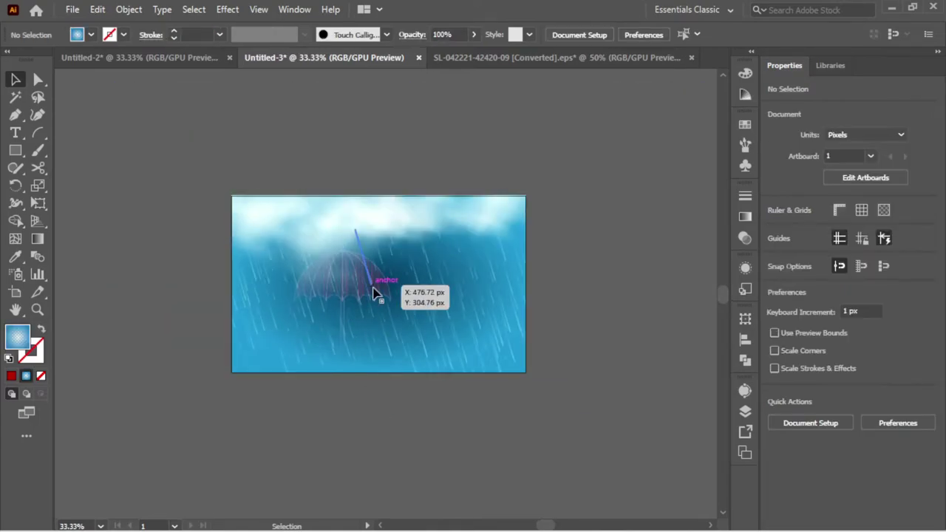
{"action": "left_click", "coordinate": [374, 292]}
{"action": "left_click", "coordinate": [374, 292], "text": "ctrl"}
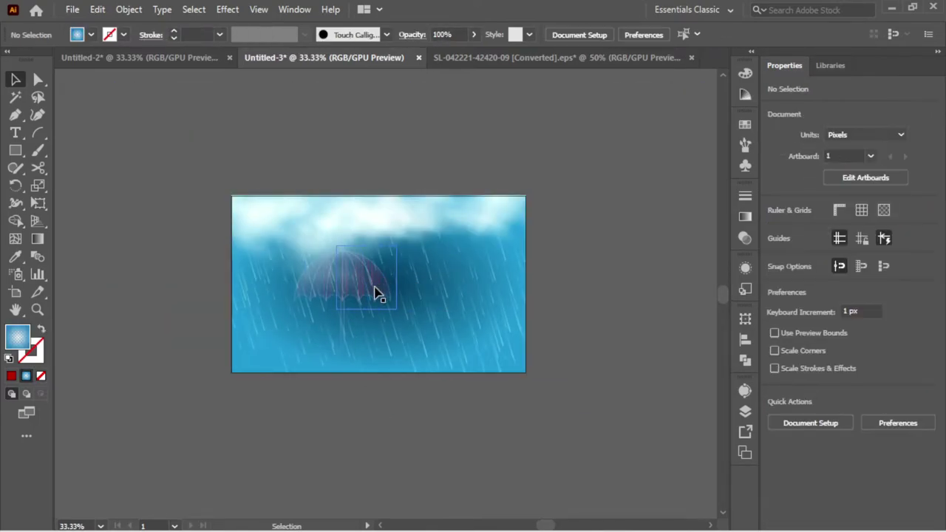
{"action": "key", "text": "ctrl+shift+bracketright"}
{"action": "key", "text": "ctrl+z"}
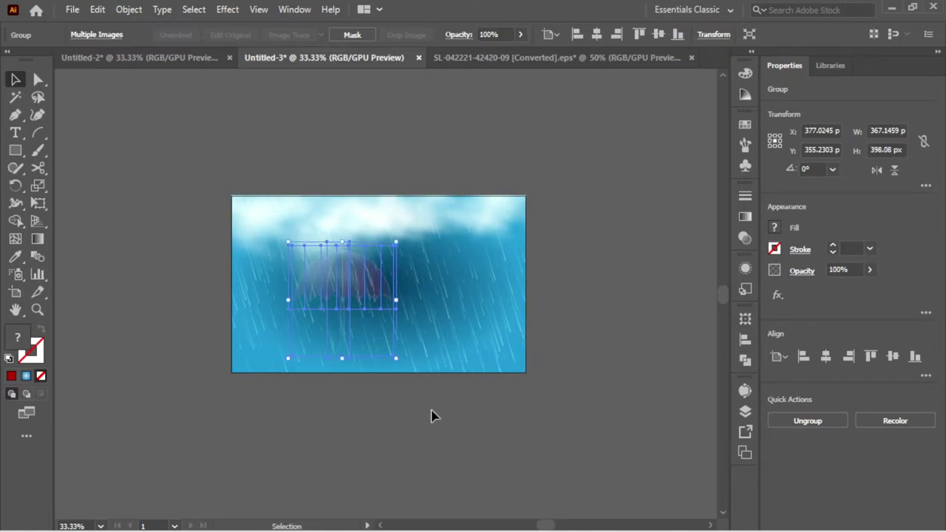
{"action": "left_click", "coordinate": [436, 415]}
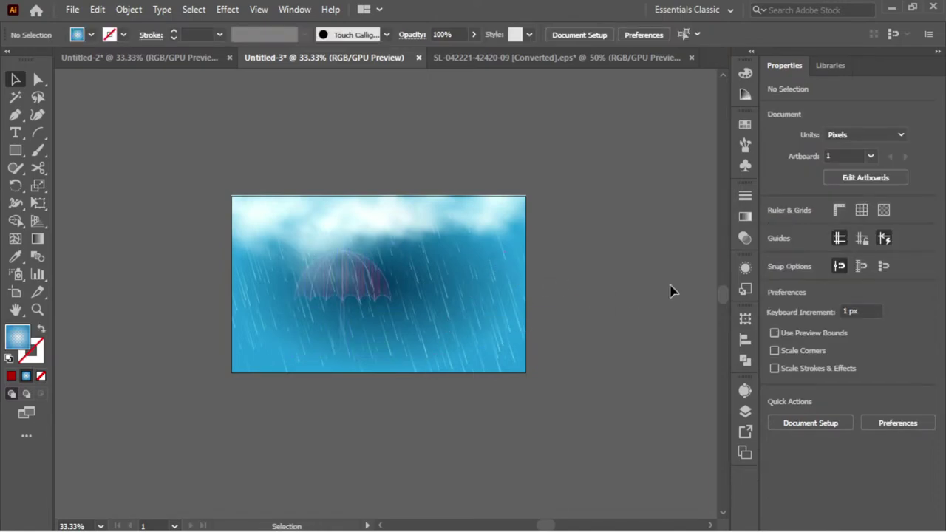
Step: In Layers, move the background rectangle above the rain group and the umbrella group above it
{"action": "left_click", "coordinate": [449, 300]}
{"action": "left_click", "coordinate": [606, 293]}
{"action": "left_click", "coordinate": [745, 411]}
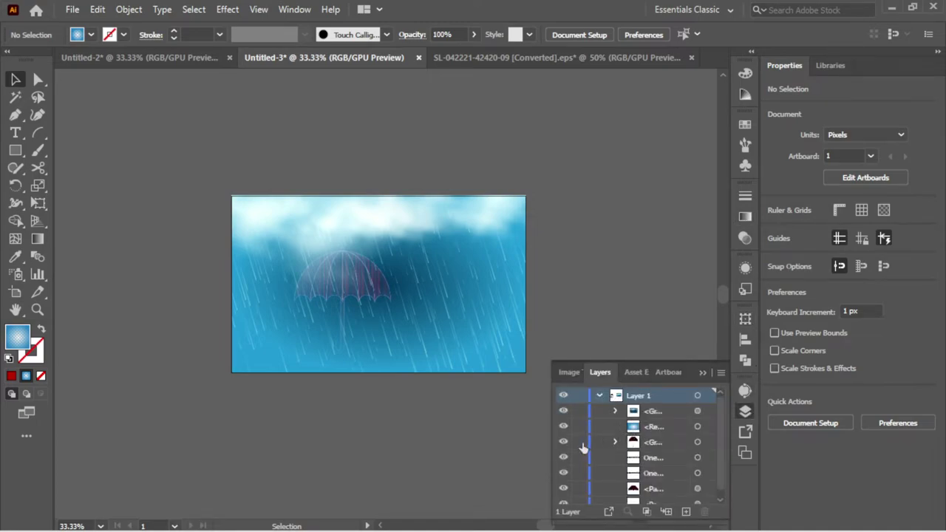
{"action": "scroll", "coordinate": [583, 448], "scroll_direction": "down", "scroll_amount": 1}
{"action": "mouse_move", "coordinate": [650, 419]}
{"action": "left_mouse_down"}
{"action": "mouse_move", "coordinate": [648, 404]}
{"action": "mouse_move", "coordinate": [646, 429]}
{"action": "left_mouse_up"}
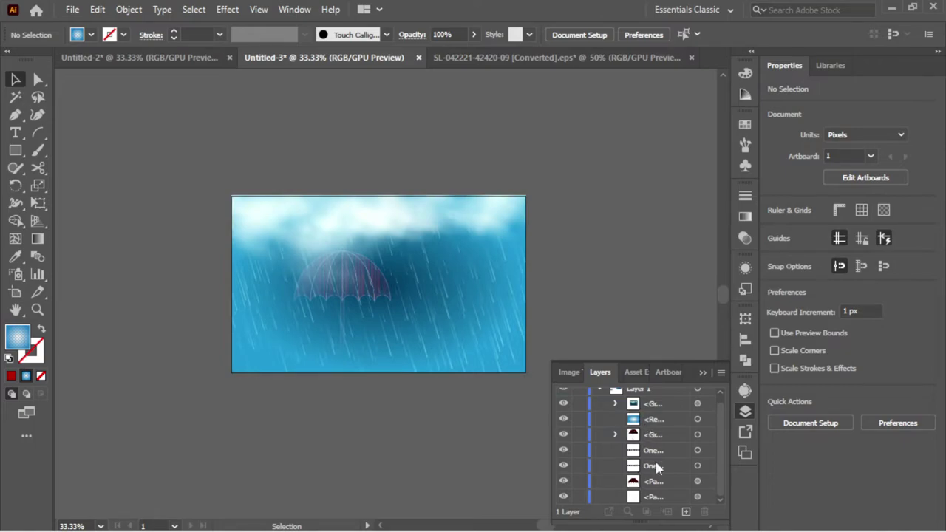
{"action": "scroll", "coordinate": [660, 472], "scroll_direction": "up", "scroll_amount": 1}
{"action": "left_click_drag", "start_coordinate": [656, 443], "coordinate": [621, 425]}
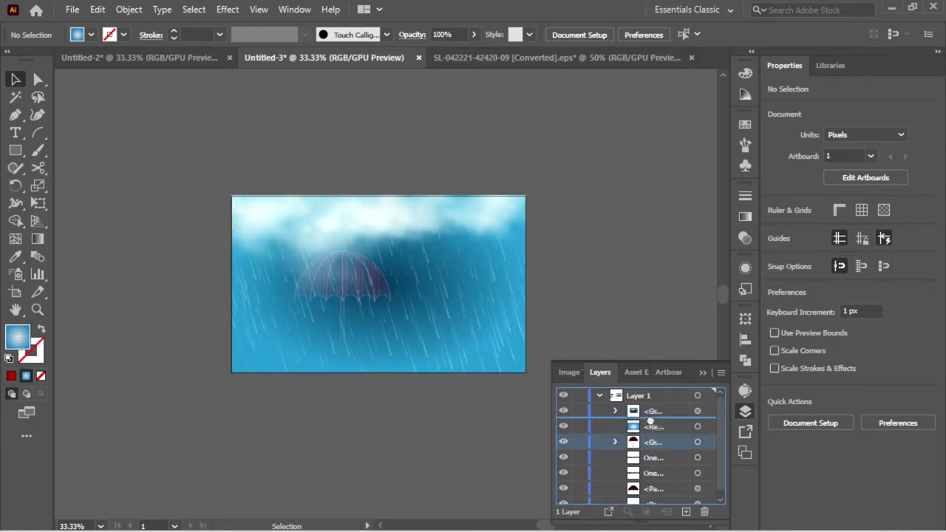
{"action": "left_click", "coordinate": [701, 373]}
Step: Select the umbrella and background, cancelling an accidental document close
{"action": "scroll", "coordinate": [338, 296], "scroll_direction": "up", "scroll_amount": 3}
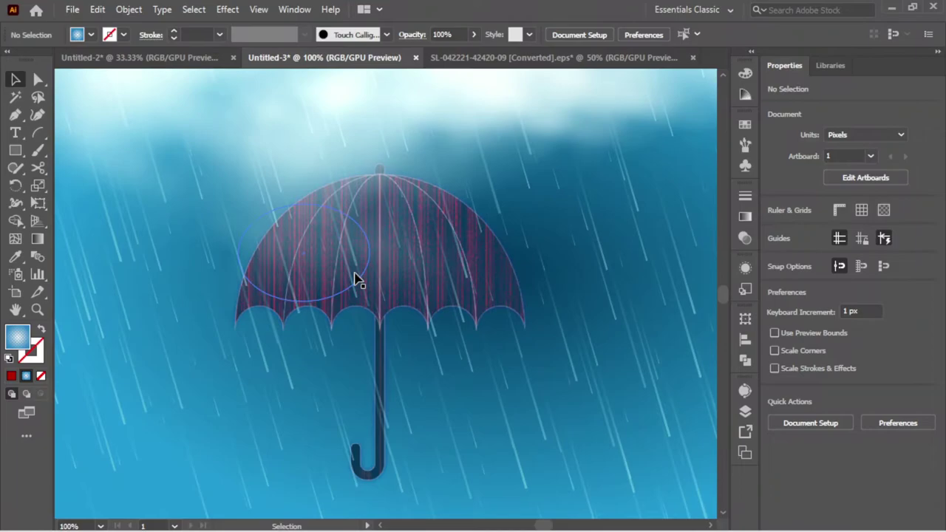
{"action": "left_click", "coordinate": [402, 273]}
{"action": "scroll", "coordinate": [399, 275], "scroll_direction": "down", "scroll_amount": 2}
{"action": "left_click", "coordinate": [481, 249]}
{"action": "key", "text": "ctrl+w"}
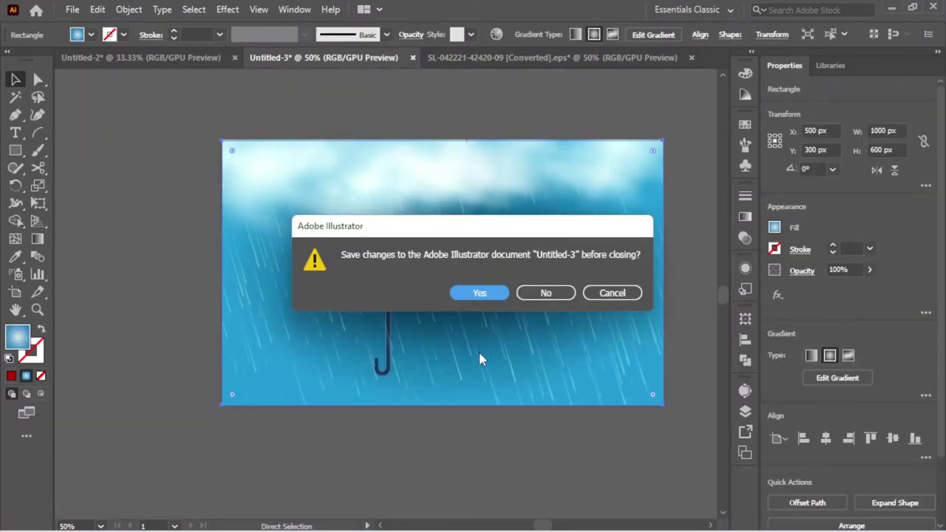
{"action": "left_click", "coordinate": [610, 293]}
{"action": "left_click", "coordinate": [461, 437]}
Step: Try tilting the umbrella, undo it, then rescale to about 391 × 424 px left of centre
{"action": "left_click", "coordinate": [464, 388]}
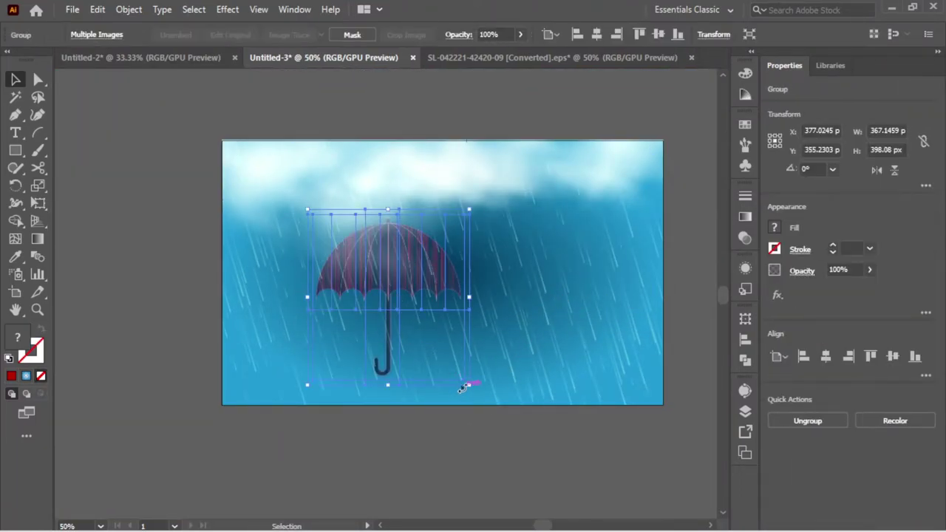
{"action": "left_click_drag", "start_coordinate": [473, 395], "coordinate": [506, 354]}
{"action": "left_click_drag", "start_coordinate": [376, 281], "coordinate": [372, 288]}
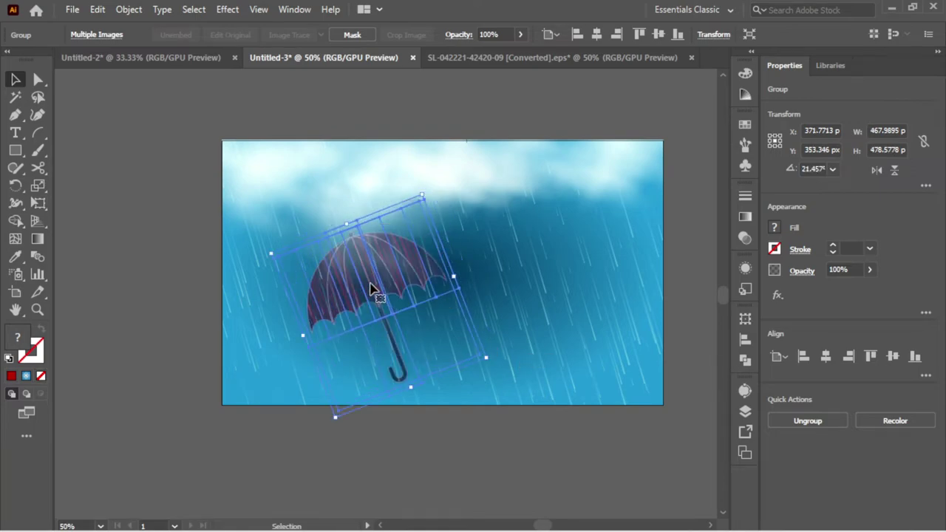
{"action": "key", "text": "ctrl+z"}
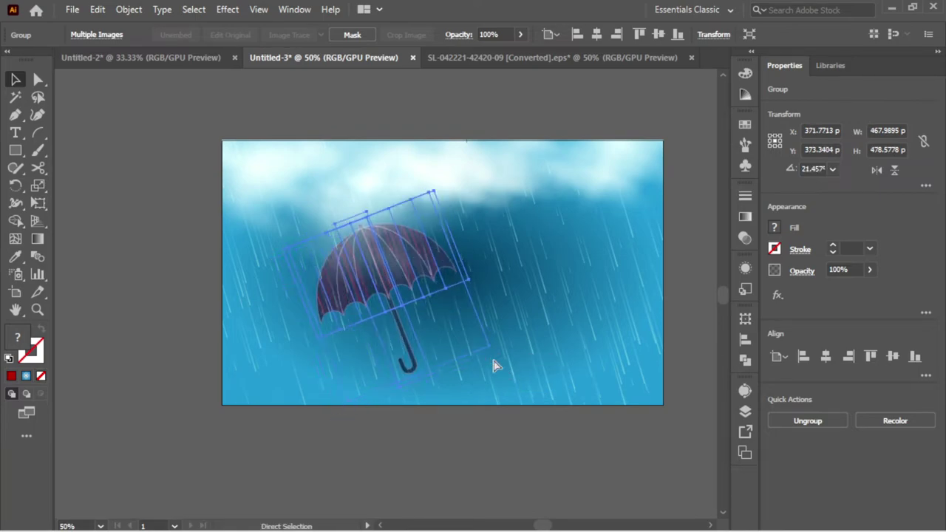
{"action": "key", "text": "ctrl+z"}
{"action": "mouse_move", "coordinate": [464, 386]}
{"action": "left_mouse_down"}
{"action": "mouse_move", "coordinate": [469, 403]}
{"action": "mouse_move", "coordinate": [460, 405]}
{"action": "left_mouse_up"}
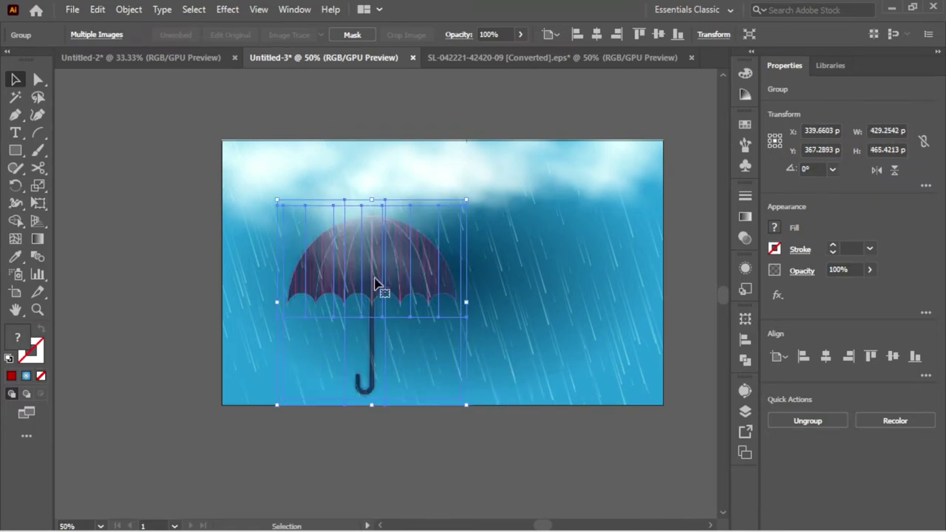
{"action": "left_click_drag", "start_coordinate": [458, 199], "coordinate": [450, 210]}
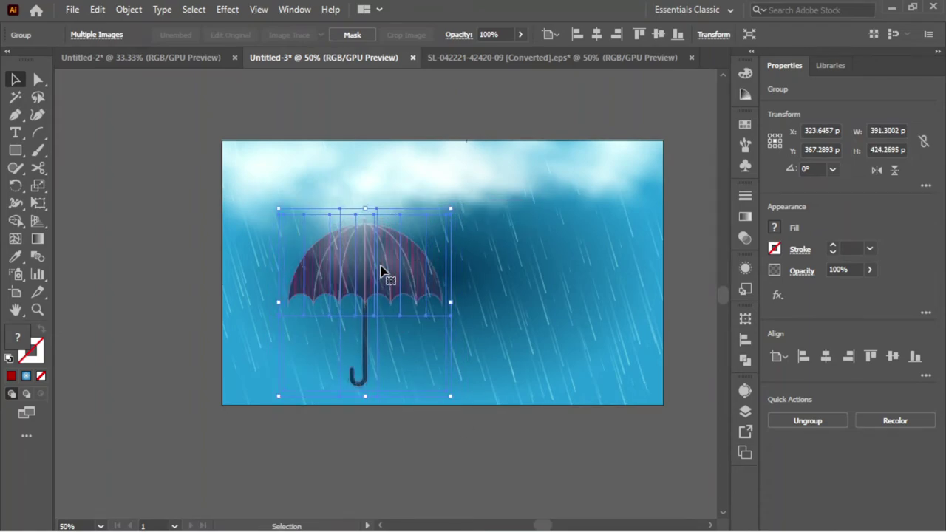
{"action": "left_click_drag", "start_coordinate": [386, 270], "coordinate": [373, 279]}
{"action": "left_click", "coordinate": [278, 363]}
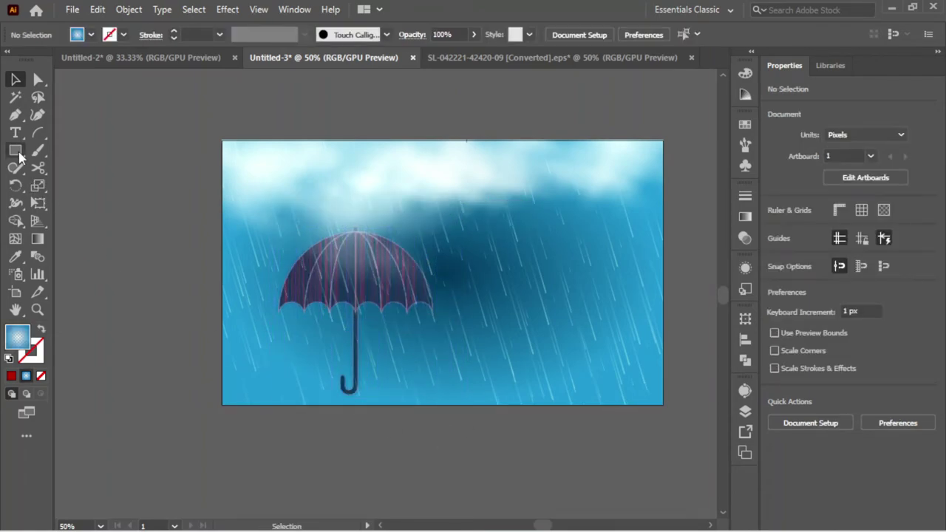
Step: Add the title 'MOONSOON' beside the umbrella in Berlin Sans FB Demi Bold
{"action": "key", "text": "t"}
{"action": "left_click", "coordinate": [437, 346]}
{"action": "type", "text": "MOON"}
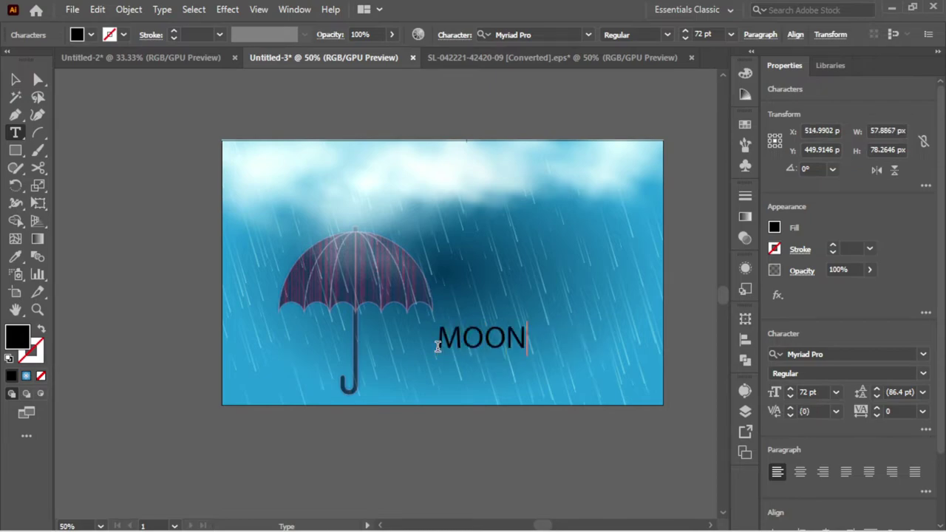
{"action": "type", "text": "SOON"}
{"action": "key", "text": "Escape"}
{"action": "left_click", "coordinate": [923, 354]}
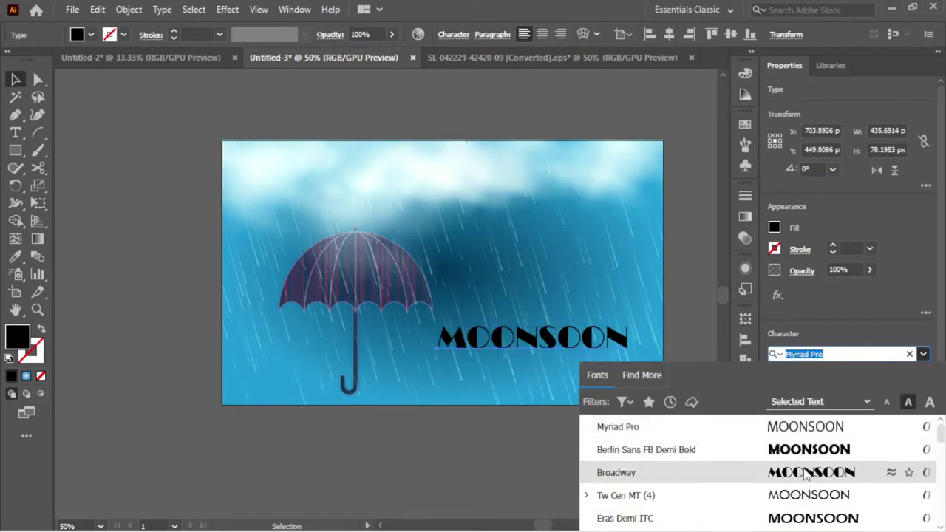
{"action": "left_click", "coordinate": [761, 449]}
Step: Try navy, green and cyan fills on the title
{"action": "double_click", "coordinate": [18, 336]}
{"action": "left_click", "coordinate": [574, 340]}
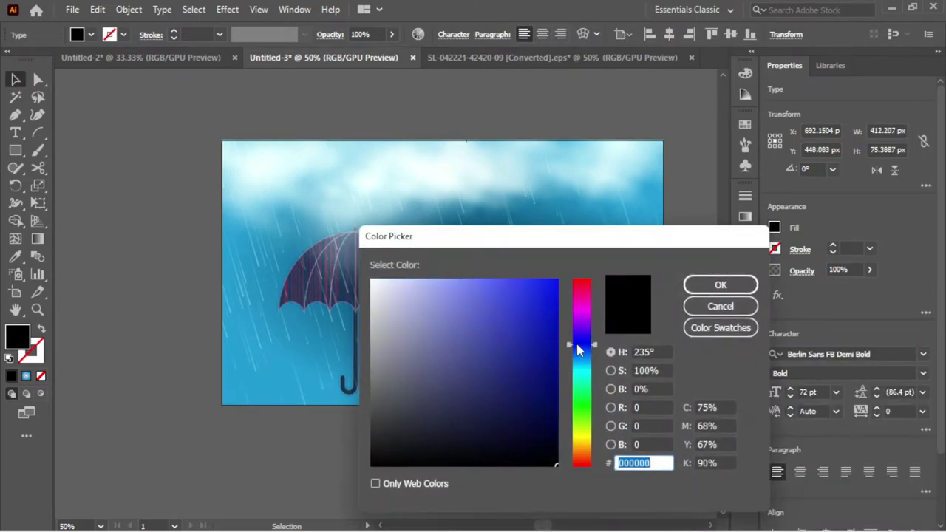
{"action": "left_click", "coordinate": [560, 378]}
{"action": "left_click", "coordinate": [720, 282]}
{"action": "left_click", "coordinate": [746, 125]}
{"action": "left_click", "coordinate": [624, 165]}
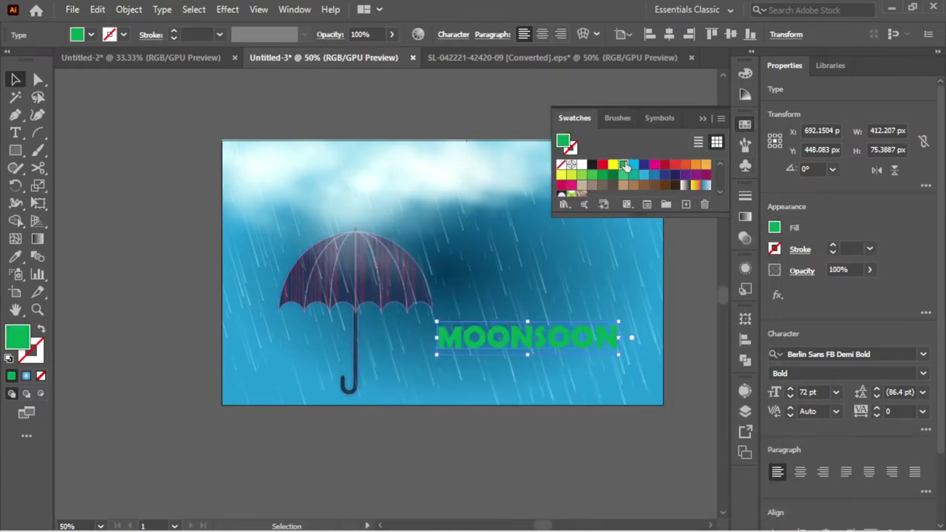
{"action": "left_click", "coordinate": [638, 166]}
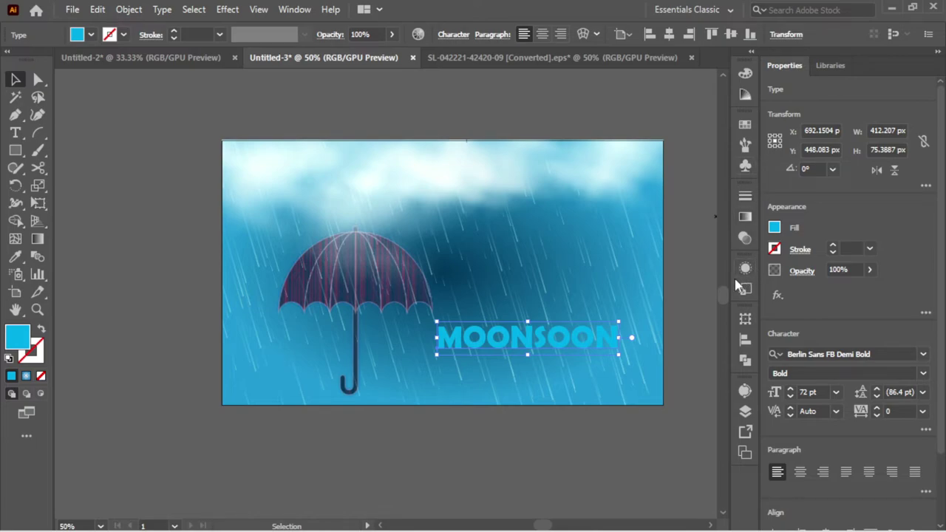
Step: Shift the title left and colour it a lighter blue
{"action": "key", "text": "shift+Left"}
{"action": "key", "text": "shift+Left"}
{"action": "key", "text": "shift+Left"}
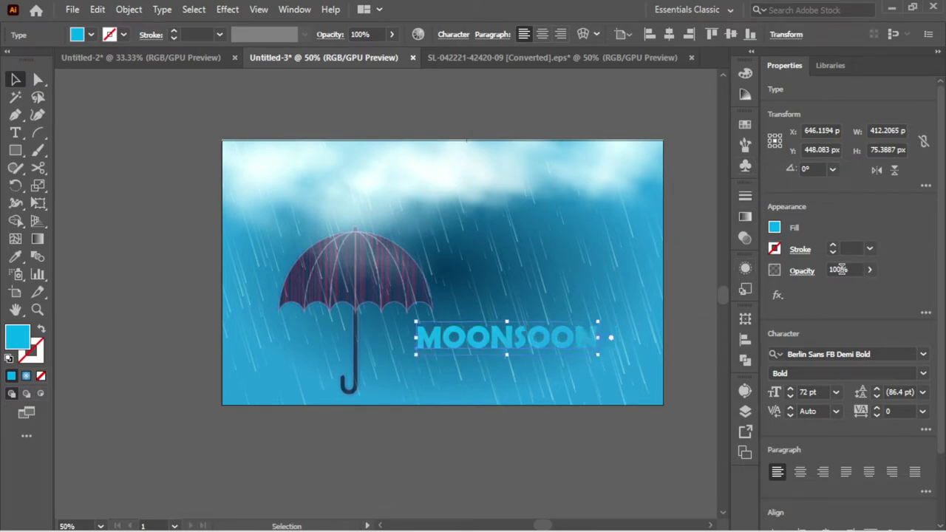
{"action": "left_click", "coordinate": [745, 124]}
{"action": "left_click", "coordinate": [643, 165]}
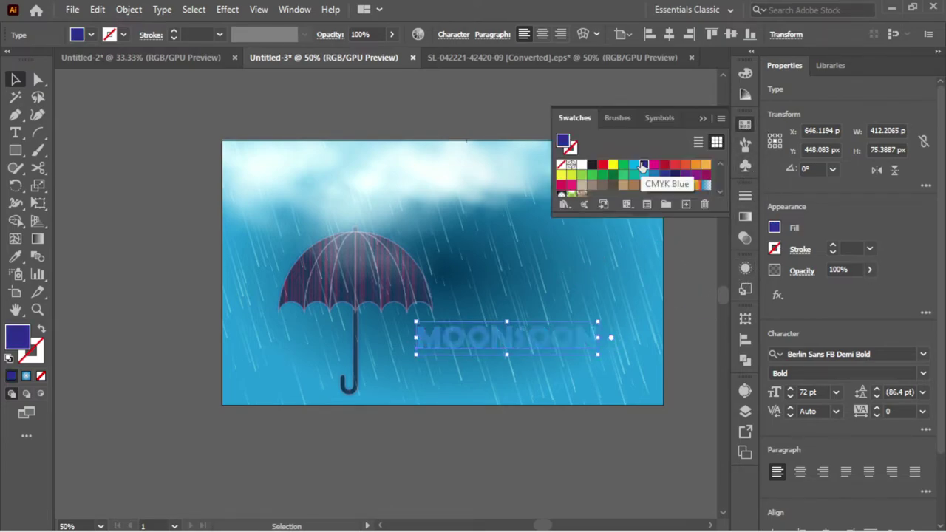
{"action": "left_click", "coordinate": [654, 174]}
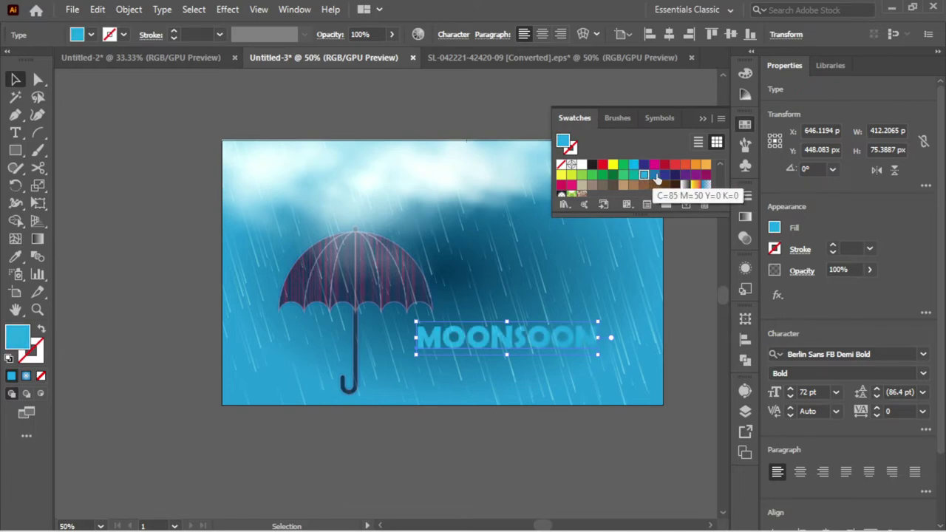
{"action": "left_click", "coordinate": [703, 119]}
Step: Duplicate the title below itself and retype the copy as 'DESIGNING & FUN'
{"action": "left_click_drag", "start_coordinate": [510, 337], "coordinate": [513, 370]}
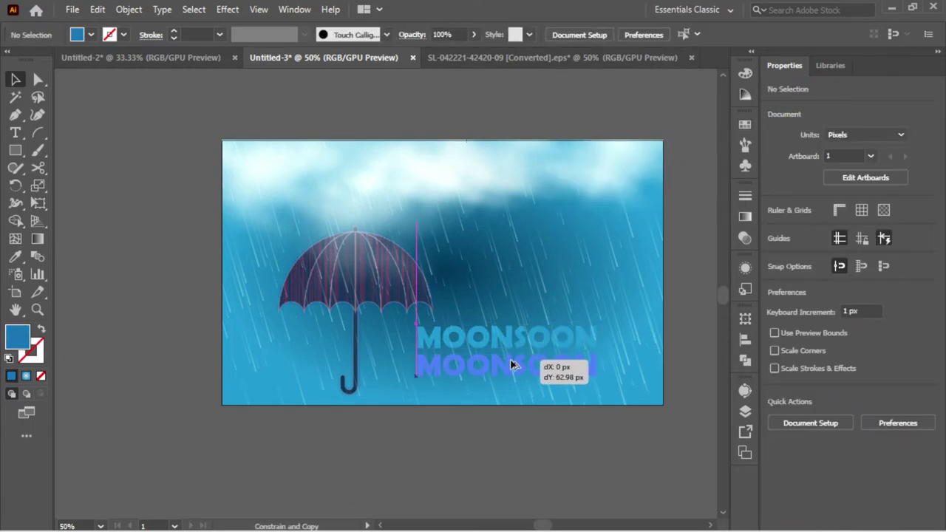
{"action": "double_click", "coordinate": [513, 369]}
{"action": "key", "text": "ctrl+a"}
{"action": "type", "text": "DE"}
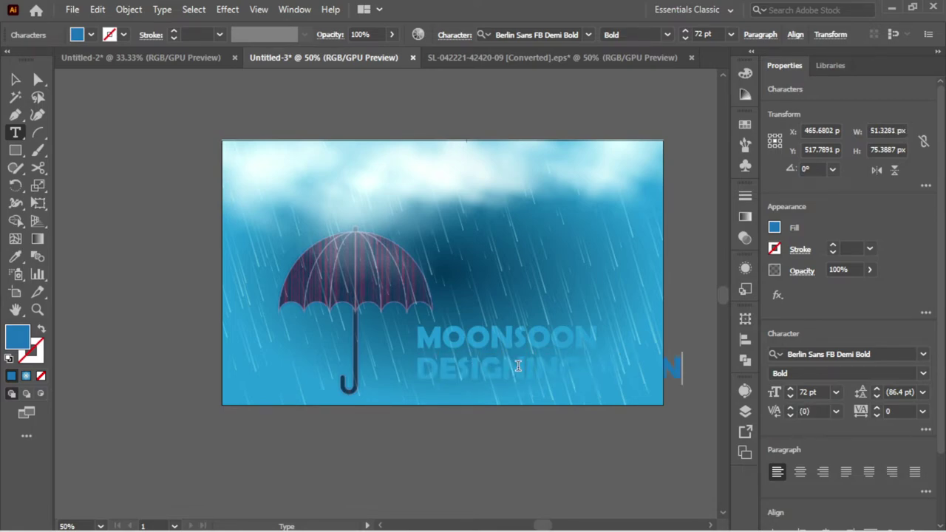
{"action": "key", "text": "Escape"}
{"action": "left_click_drag", "start_coordinate": [518, 366], "coordinate": [473, 373]}
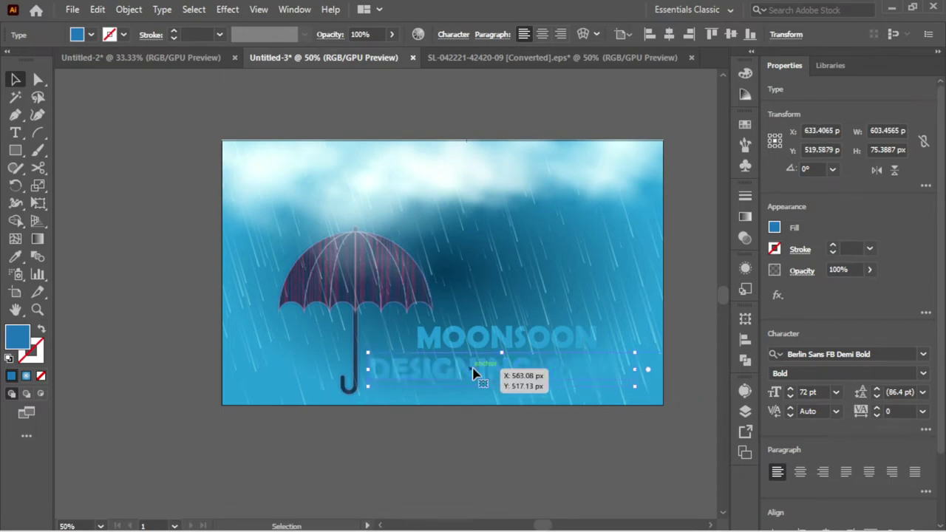
Step: Give the DESIGNING & FUN line 48 pt size, 60 pt leading and tracking 100
{"action": "left_click", "coordinate": [836, 392]}
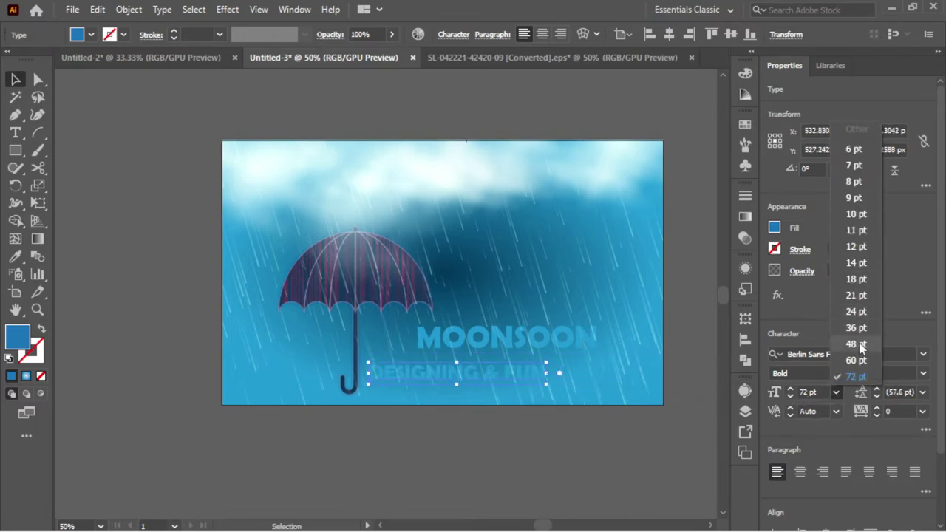
{"action": "left_click", "coordinate": [857, 344]}
{"action": "left_click", "coordinate": [922, 392]}
{"action": "left_click", "coordinate": [910, 361]}
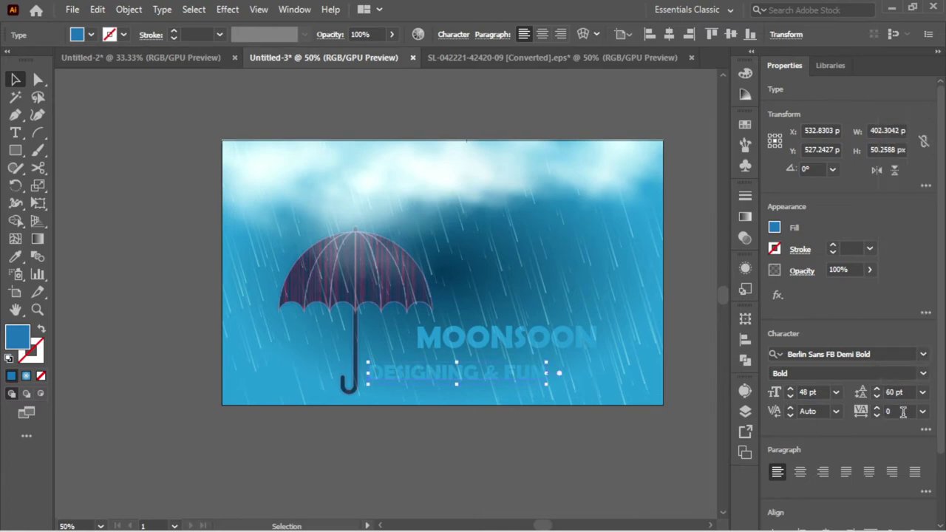
{"action": "left_click", "coordinate": [903, 412]}
{"action": "type", "text": "00"}
{"action": "key", "text": "Return"}
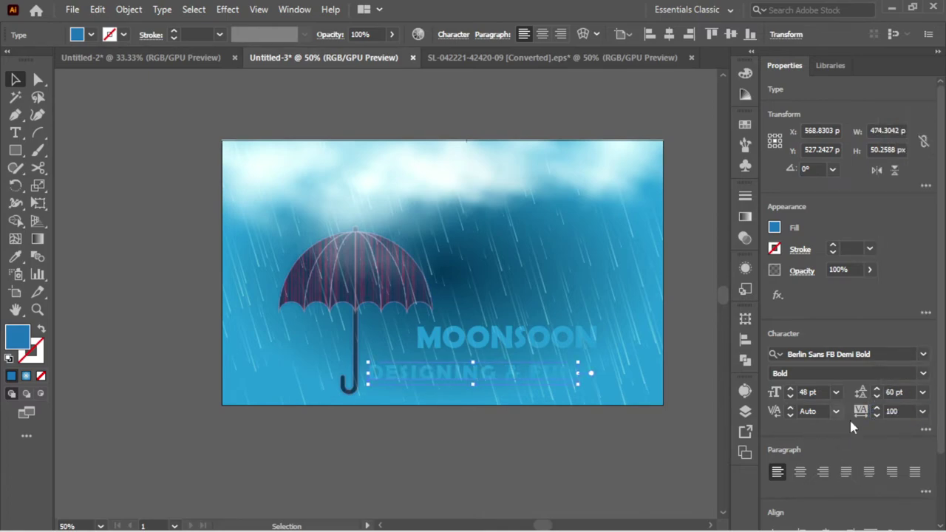
{"action": "left_click_drag", "start_coordinate": [539, 383], "coordinate": [565, 383]}
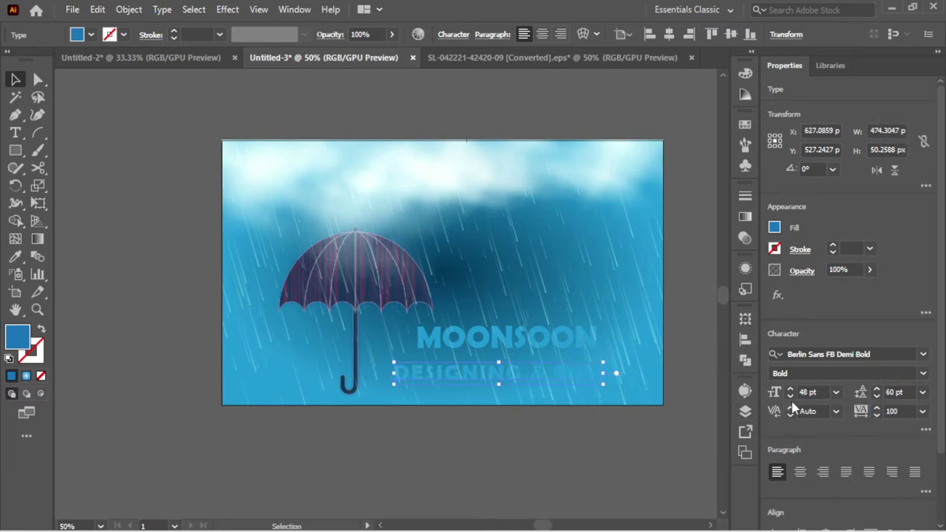
Step: Fill the DESIGNING & FUN line with a yellow-green swatch
{"action": "left_click", "coordinate": [774, 228]}
{"action": "left_click", "coordinate": [686, 281]}
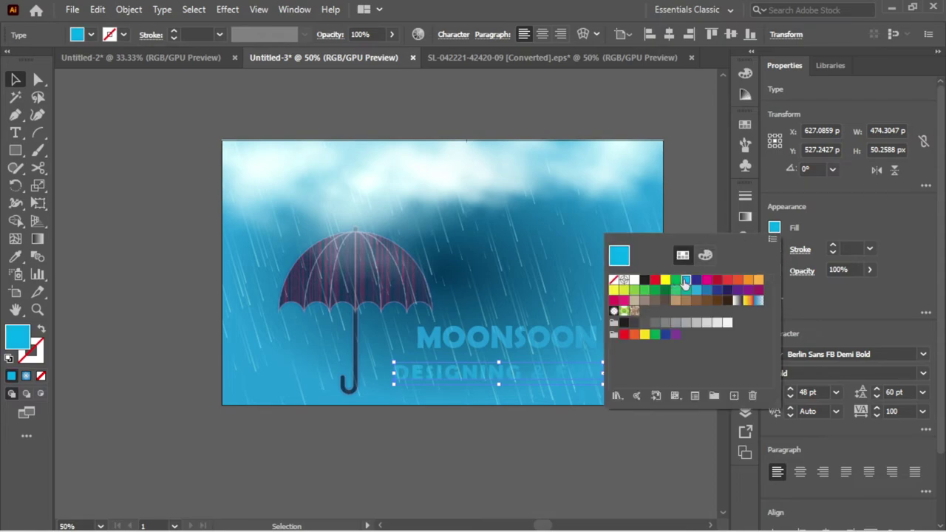
{"action": "left_click", "coordinate": [726, 281]}
{"action": "left_click", "coordinate": [660, 290]}
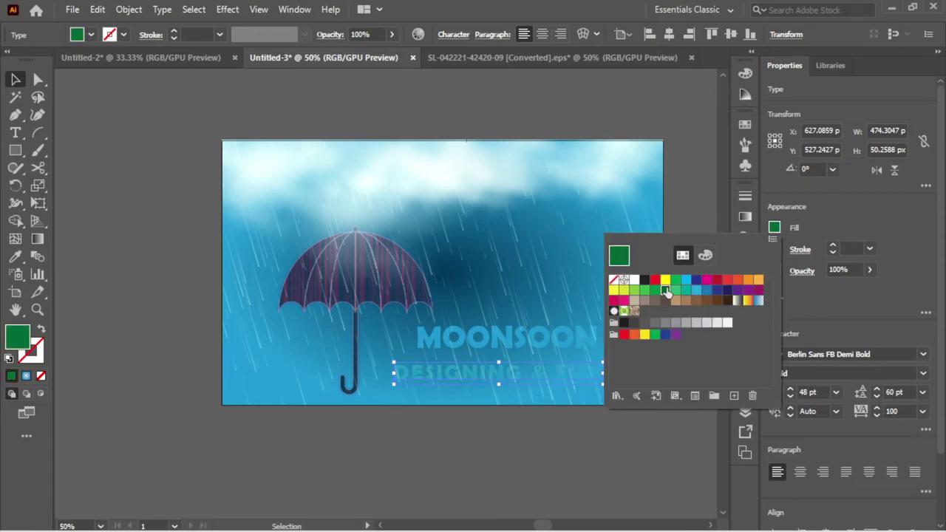
{"action": "left_click", "coordinate": [655, 279]}
{"action": "left_click", "coordinate": [644, 291]}
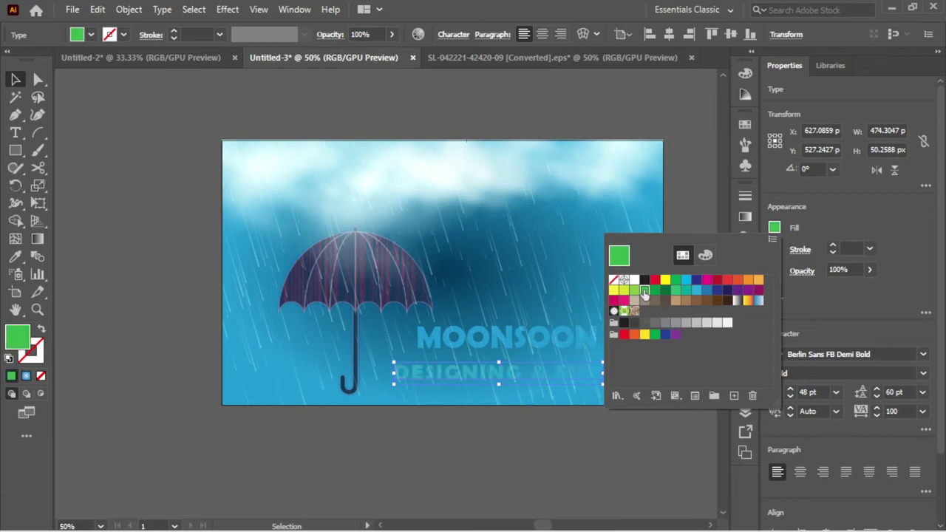
{"action": "left_click", "coordinate": [624, 292]}
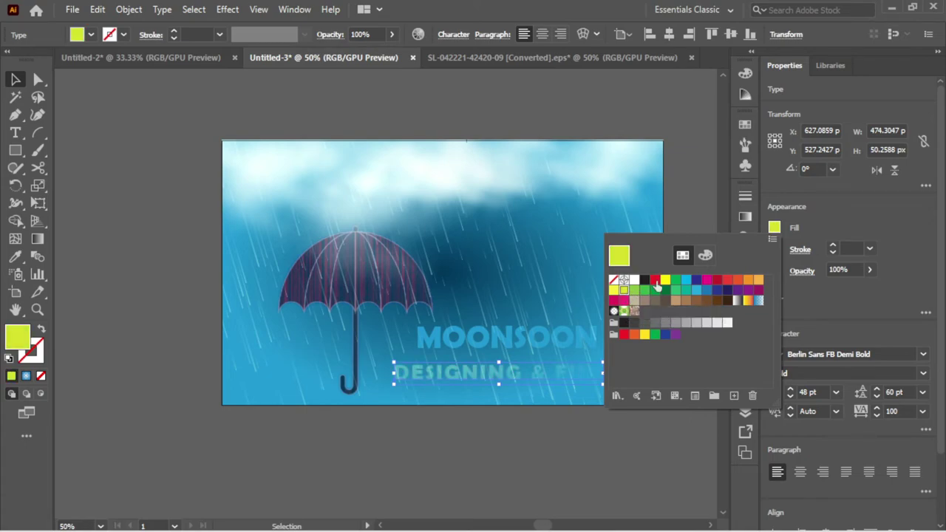
Step: Move the DESIGNING & FUN line up directly beneath MOONSOON
{"action": "left_click", "coordinate": [604, 439]}
{"action": "scroll", "coordinate": [562, 380], "scroll_direction": "up", "scroll_amount": 3}
{"action": "scroll", "coordinate": [562, 380], "scroll_direction": "down", "scroll_amount": 2}
{"action": "left_click_drag", "start_coordinate": [492, 380], "coordinate": [491, 347]}
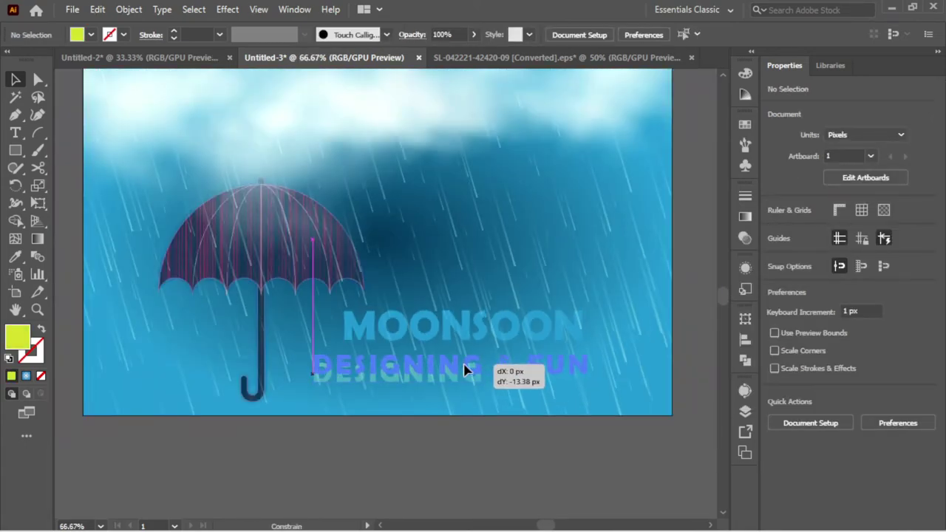
Step: Center-align both title lines and shift them right beside the umbrella
{"action": "left_click", "coordinate": [492, 342], "text": "shift"}
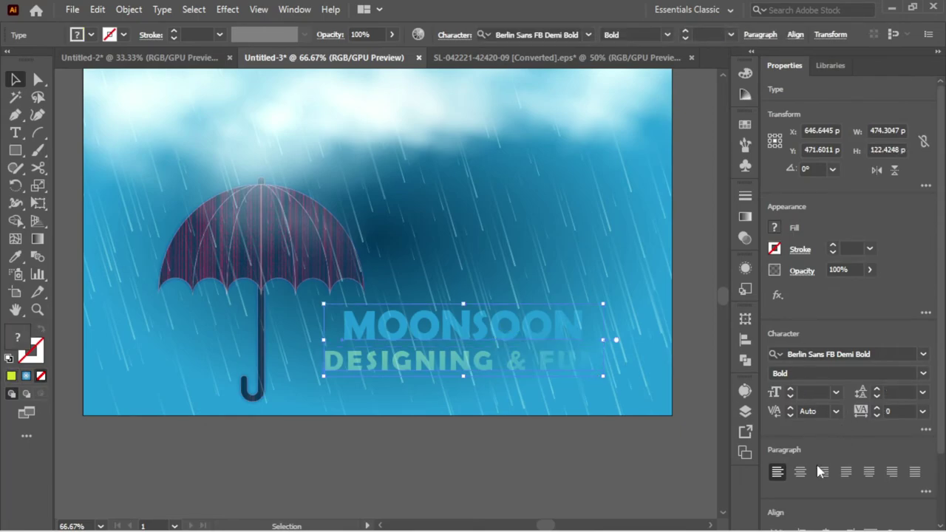
{"action": "left_click", "coordinate": [796, 474]}
{"action": "left_click_drag", "start_coordinate": [399, 345], "coordinate": [472, 344]}
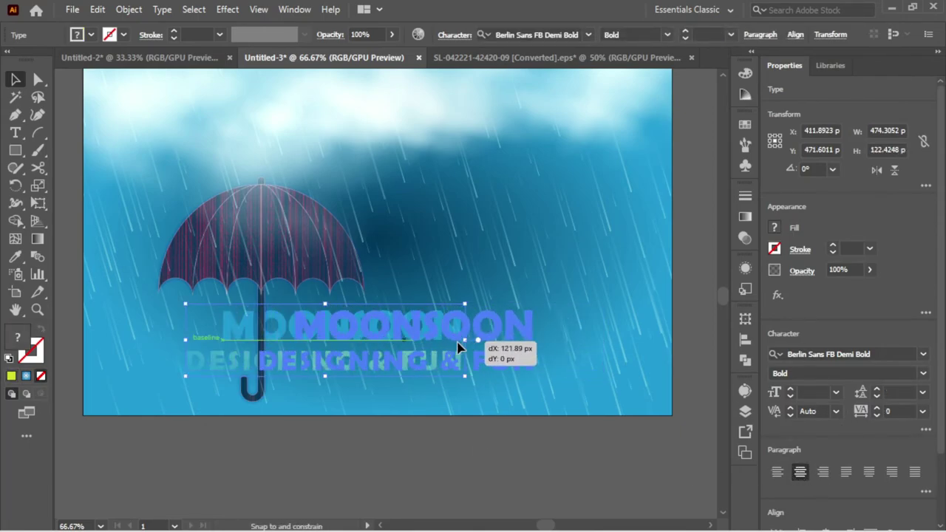
{"action": "left_click", "coordinate": [457, 409]}
Step: Colour the DESIGNING & FUN line a lighter blue swatch
{"action": "left_click", "coordinate": [452, 364]}
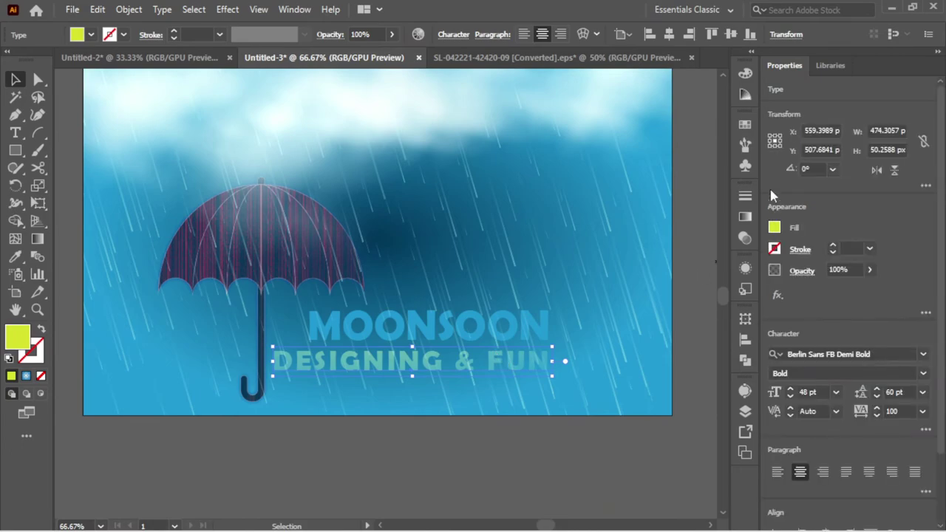
{"action": "left_click", "coordinate": [746, 124]}
{"action": "left_click", "coordinate": [644, 164]}
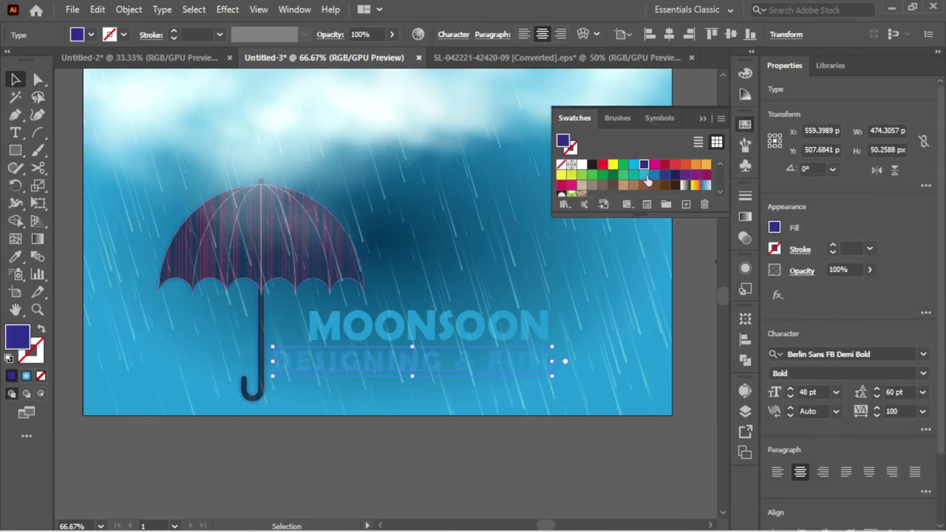
{"action": "left_click", "coordinate": [647, 177]}
{"action": "left_click", "coordinate": [641, 210]}
{"action": "left_click", "coordinate": [562, 274]}
Step: Colour the MOONSOON title light cyan and zoom out to view the artboard
{"action": "left_click", "coordinate": [484, 329]}
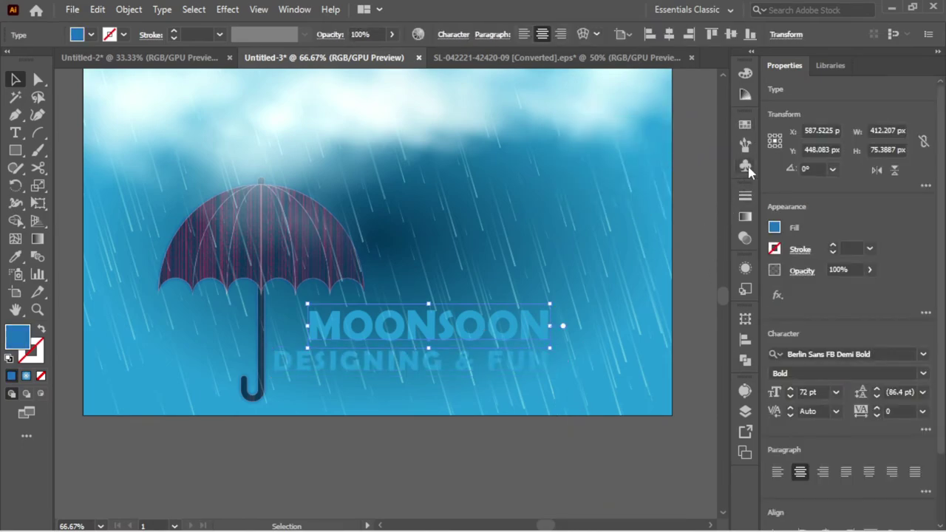
{"action": "left_click", "coordinate": [745, 124]}
{"action": "left_click", "coordinate": [640, 169]}
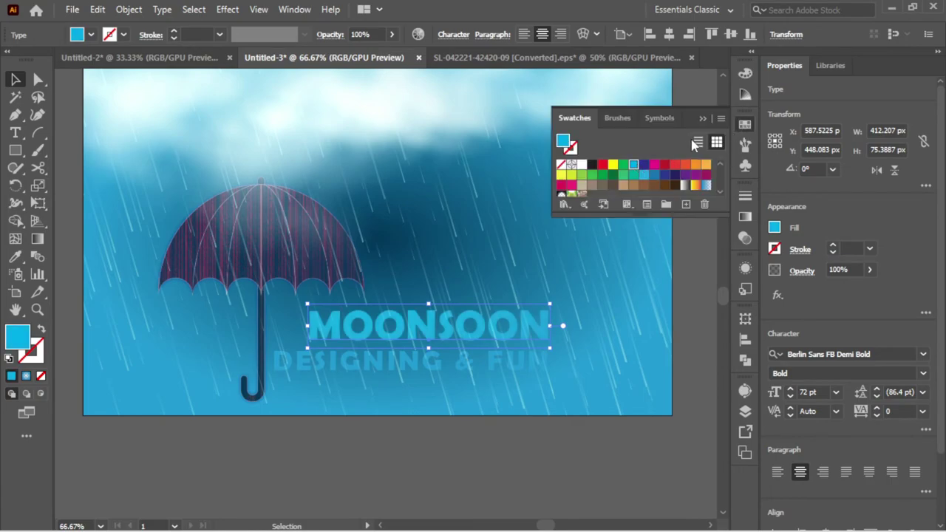
{"action": "left_click", "coordinate": [592, 266]}
{"action": "key", "text": "ctrl+minus"}
{"action": "key", "text": "ctrl+minus"}
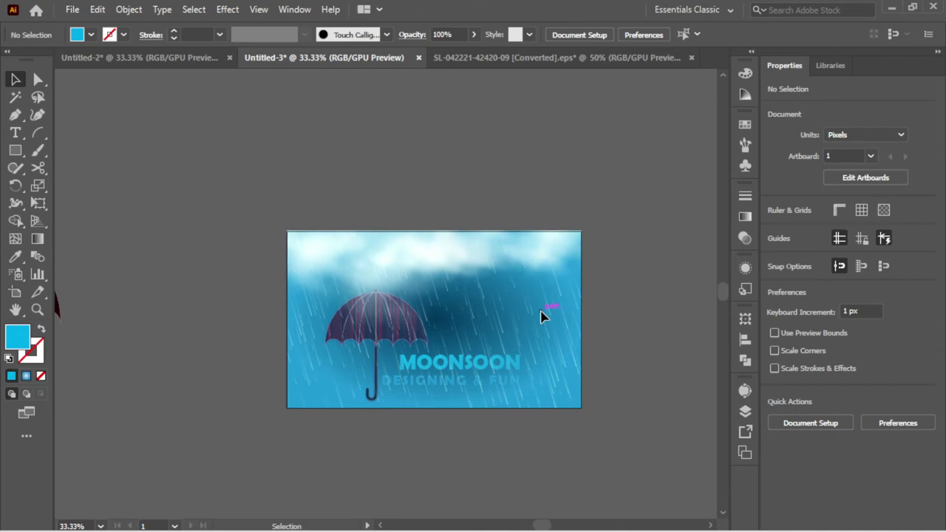
{"action": "key", "text": "z"}
{"action": "mouse_move", "coordinate": [268, 227]}
{"action": "left_mouse_down"}
{"action": "mouse_move", "coordinate": [480, 332]}
{"action": "mouse_move", "coordinate": [533, 384]}
{"action": "mouse_move", "coordinate": [480, 341]}
{"action": "mouse_move", "coordinate": [405, 303]}
{"action": "left_mouse_up"}
{"action": "mouse_move", "coordinate": [351, 268]}
{"action": "left_mouse_down"}
{"action": "mouse_move", "coordinate": [373, 295]}
{"action": "mouse_move", "coordinate": [381, 280]}
{"action": "left_mouse_up"}
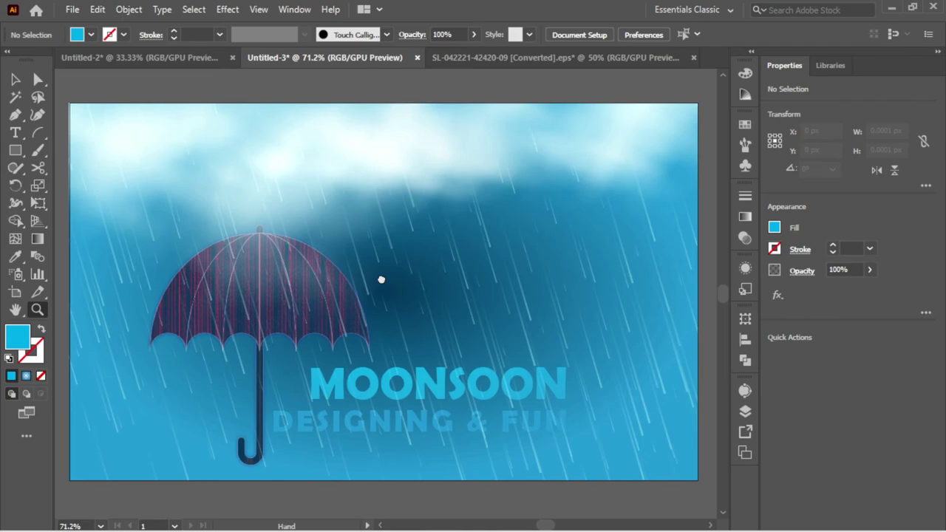